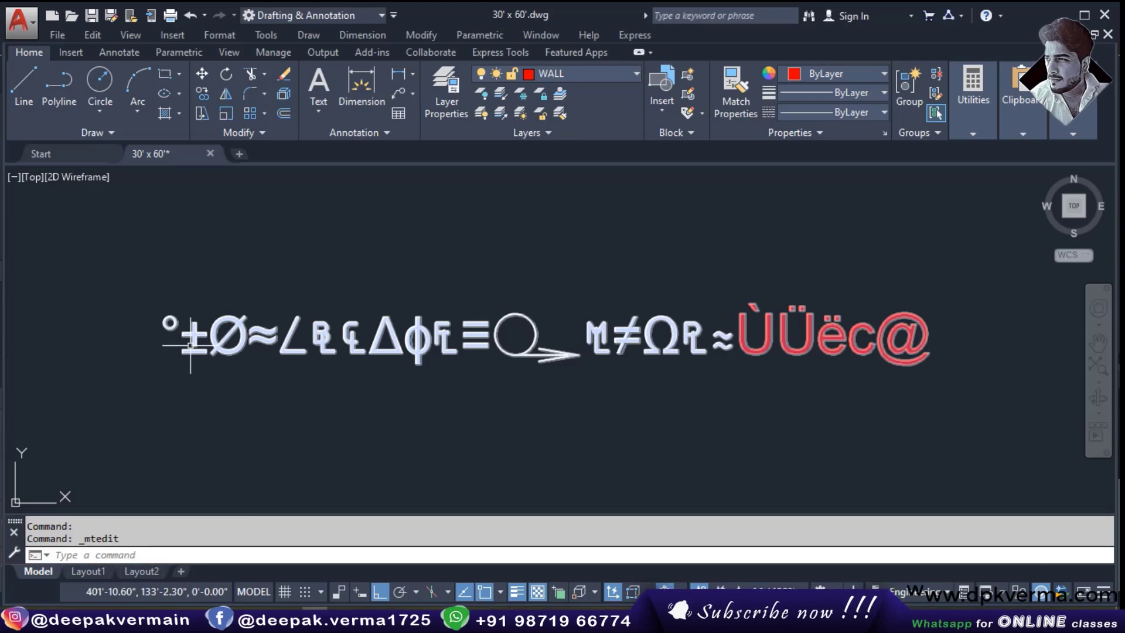
# Pan and zoom so the full symbol line is in view
pyautogui.scroll(4, 184, 339)
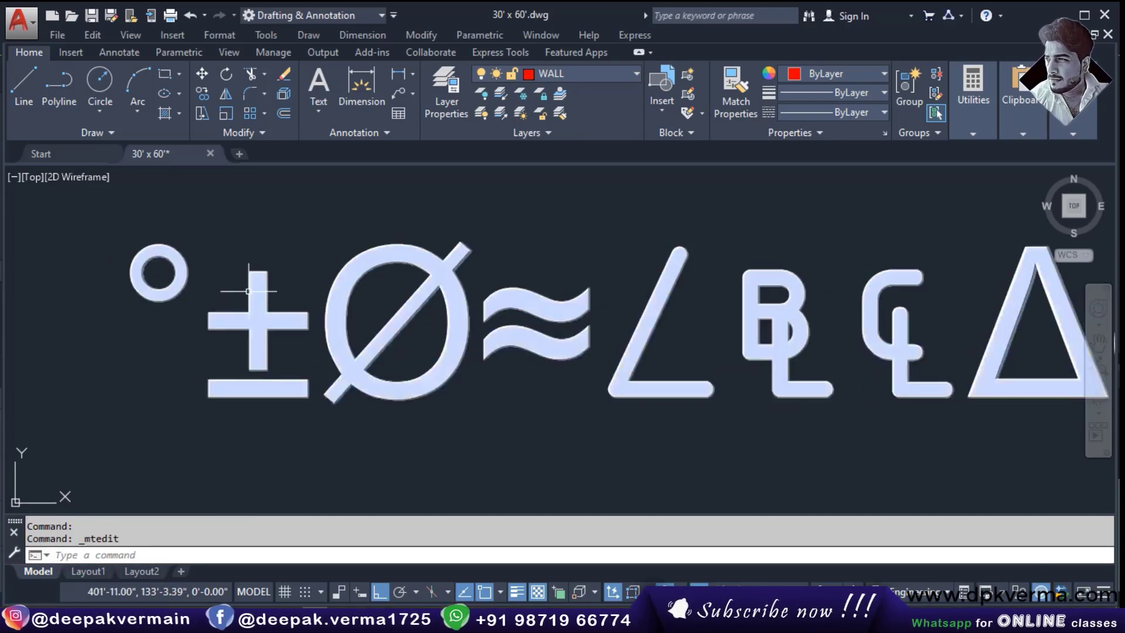
pyautogui.moveTo(261, 342); pyautogui.dragTo(183, 333, button='middle')
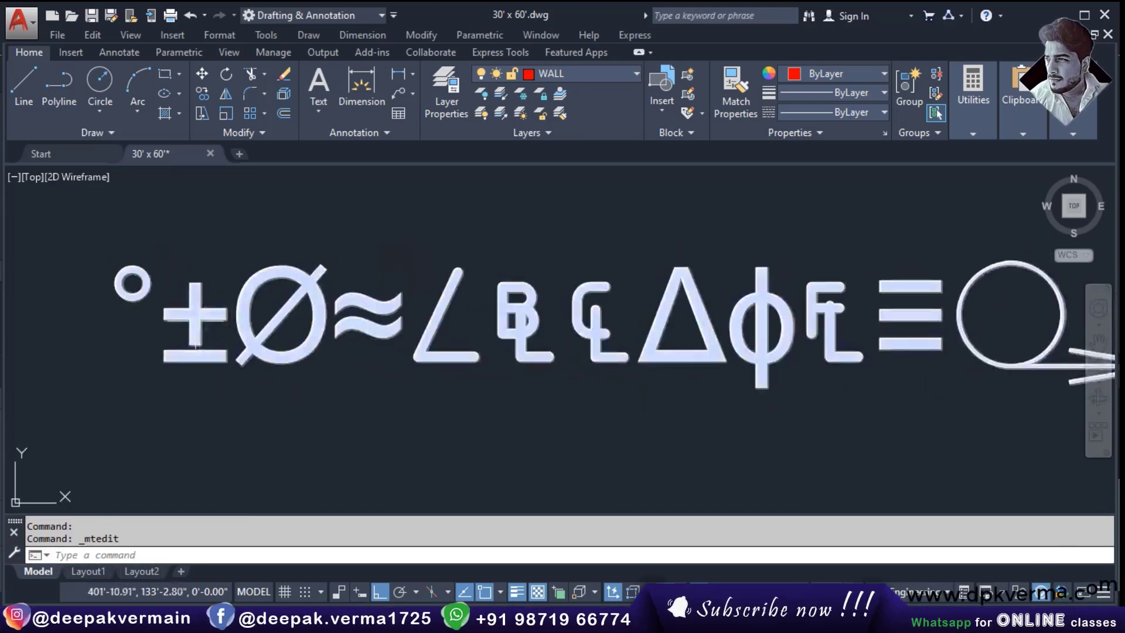
pyautogui.scroll(-2, 306, 297)
pyautogui.scroll(-1, 305, 297)
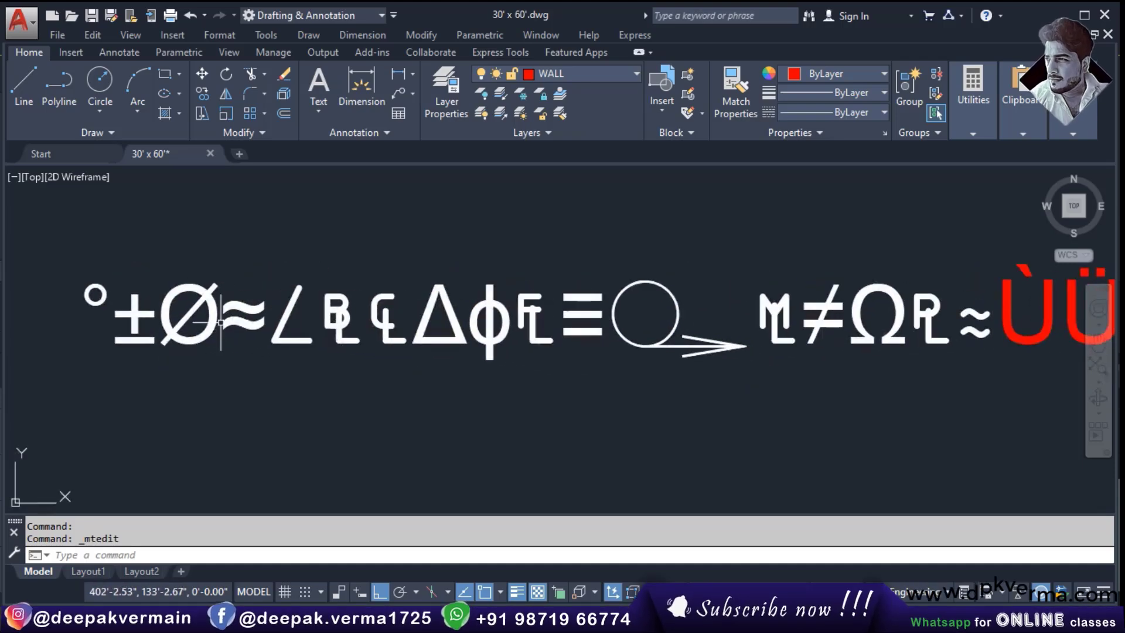
pyautogui.moveTo(409, 349)
pyautogui.mouseDown(button='middle')
pyautogui.moveTo(233, 313)
pyautogui.moveTo(296, 321)
pyautogui.mouseUp(button='middle')
pyautogui.scroll(-2, 234, 313)
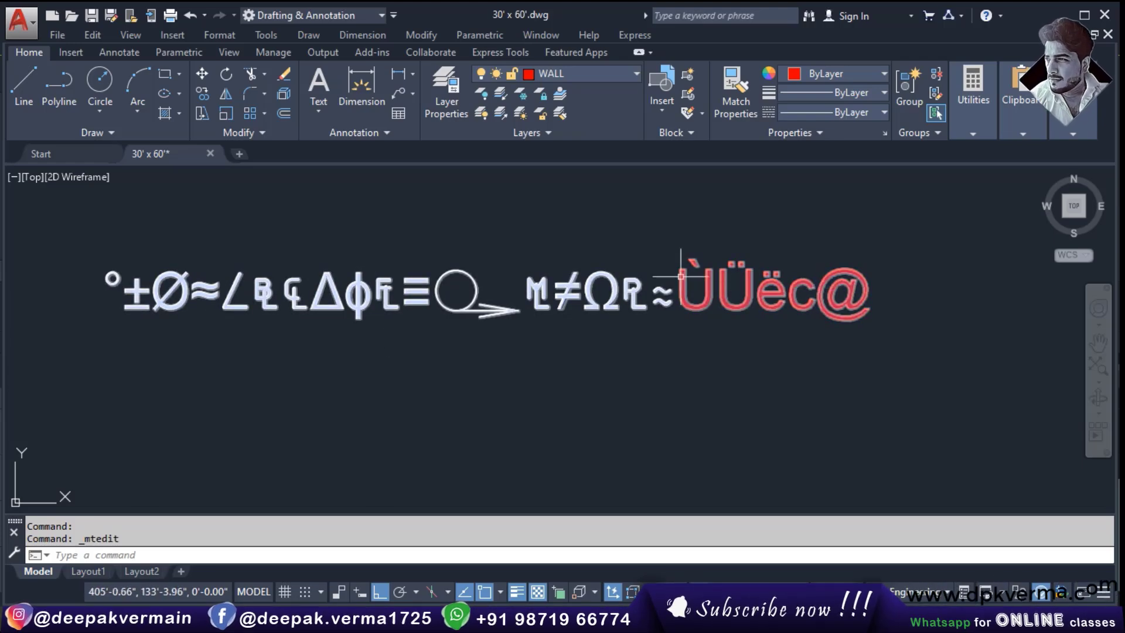
pyautogui.scroll(2, 373, 293)
pyautogui.scroll(-2, 373, 293)
pyautogui.moveTo(438, 309); pyautogui.dragTo(493, 304, button='middle')
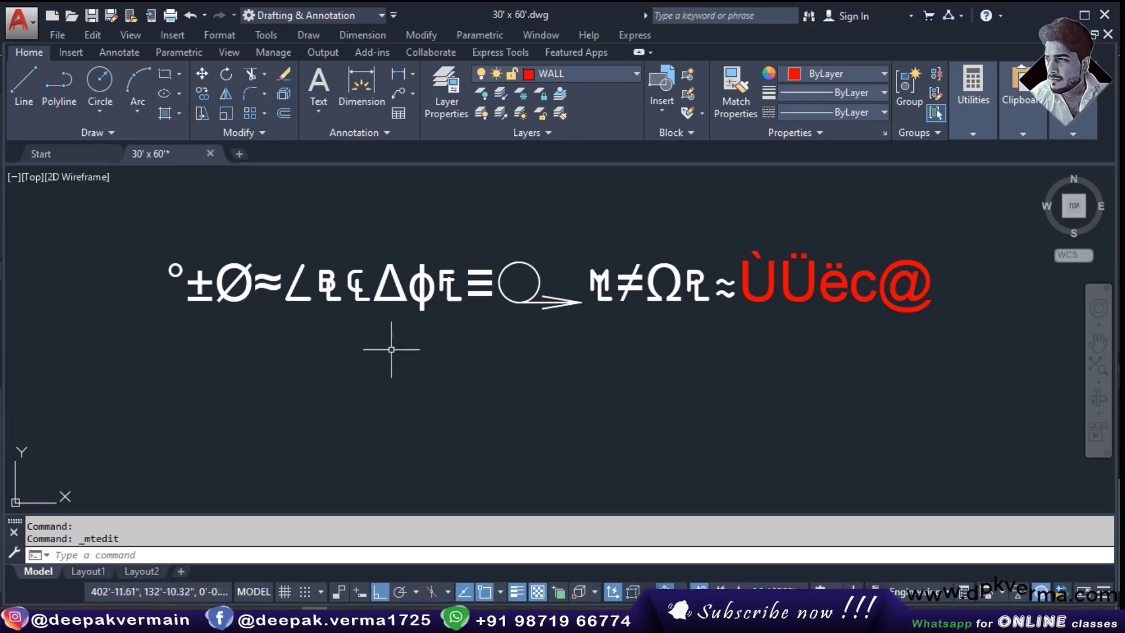
pyautogui.moveTo(391, 349); pyautogui.dragTo(393, 335, button='middle')
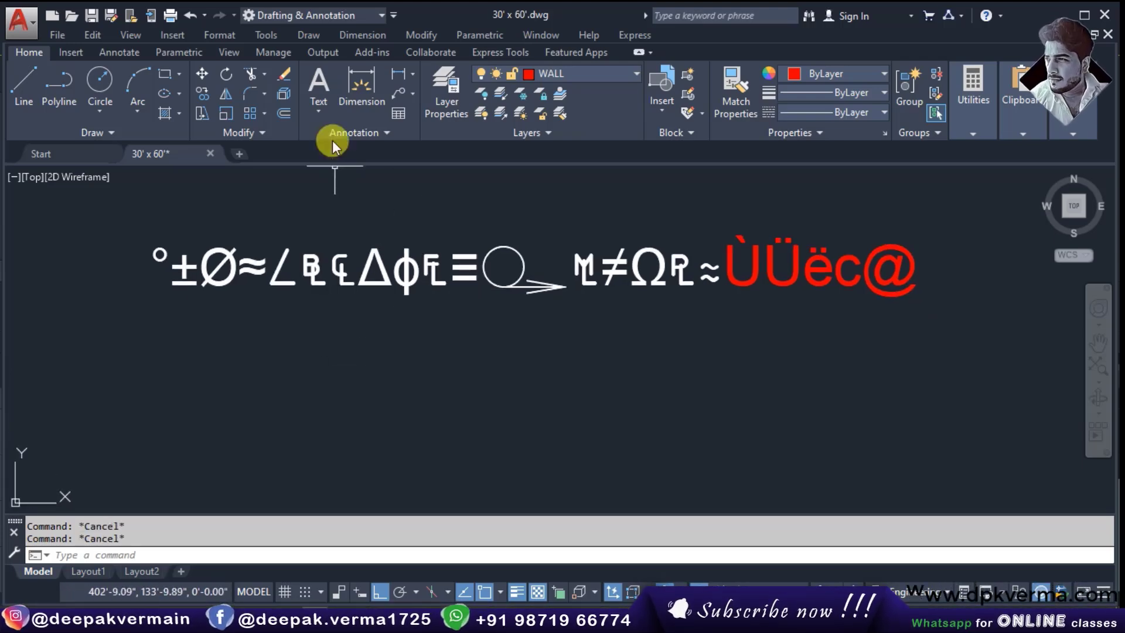
# Draw a multiline text box below the symbol line
pyautogui.click(318, 108)
pyautogui.click(321, 138)
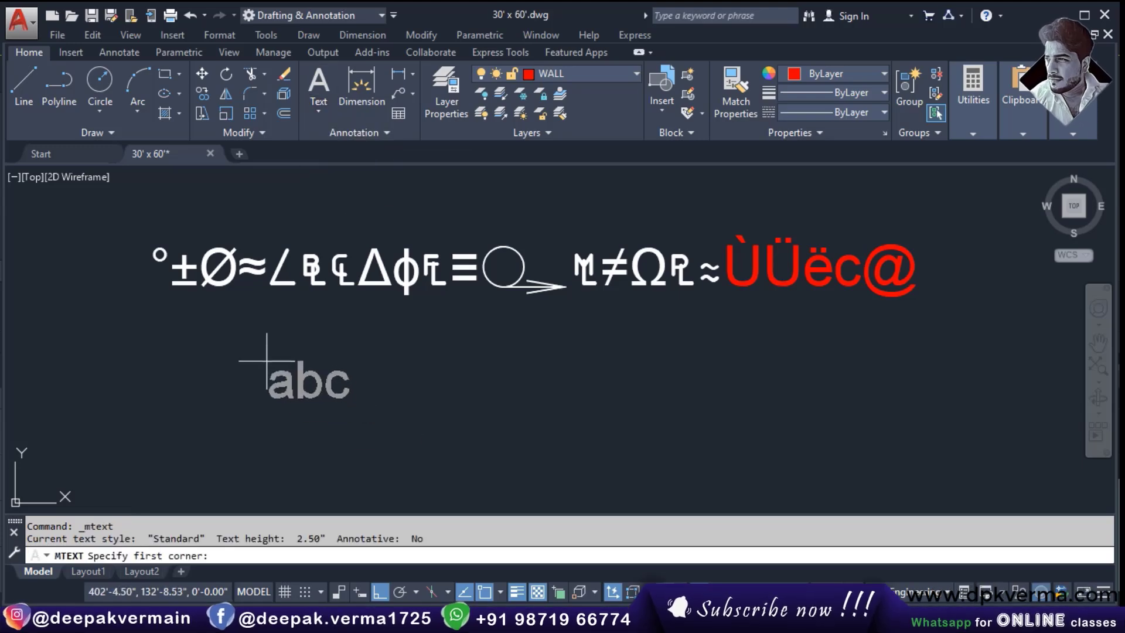
pyautogui.click(252, 346)
pyautogui.click(900, 409)
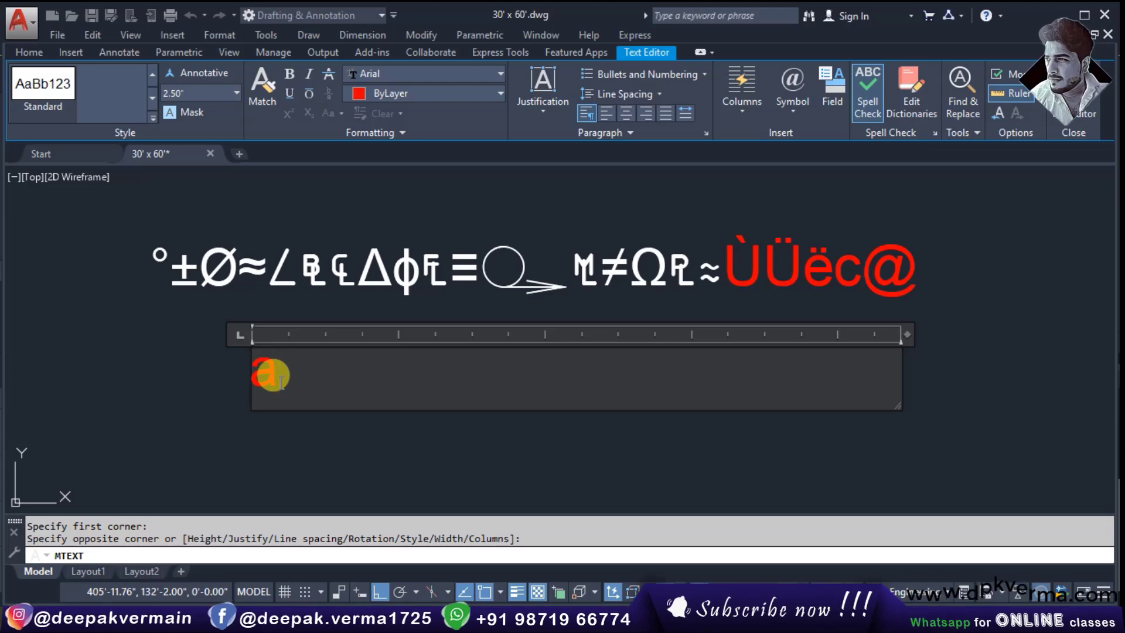
# Set the text colour to white and enter 45 followed by a degree sign
pyautogui.click(417, 92)
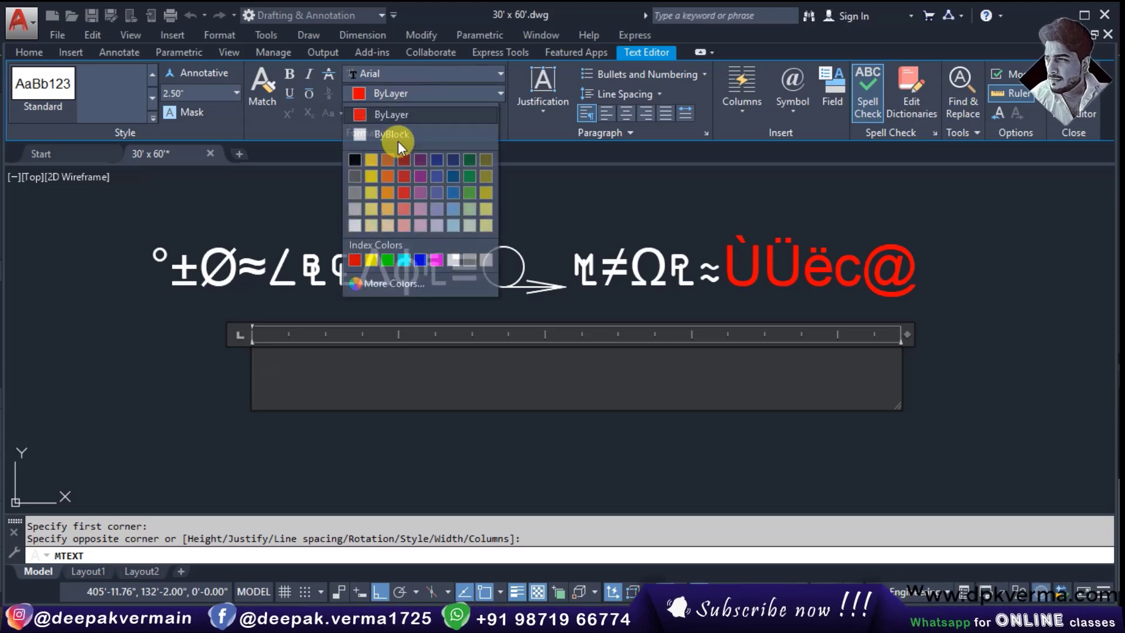
pyautogui.click(360, 246)
pyautogui.write('45')
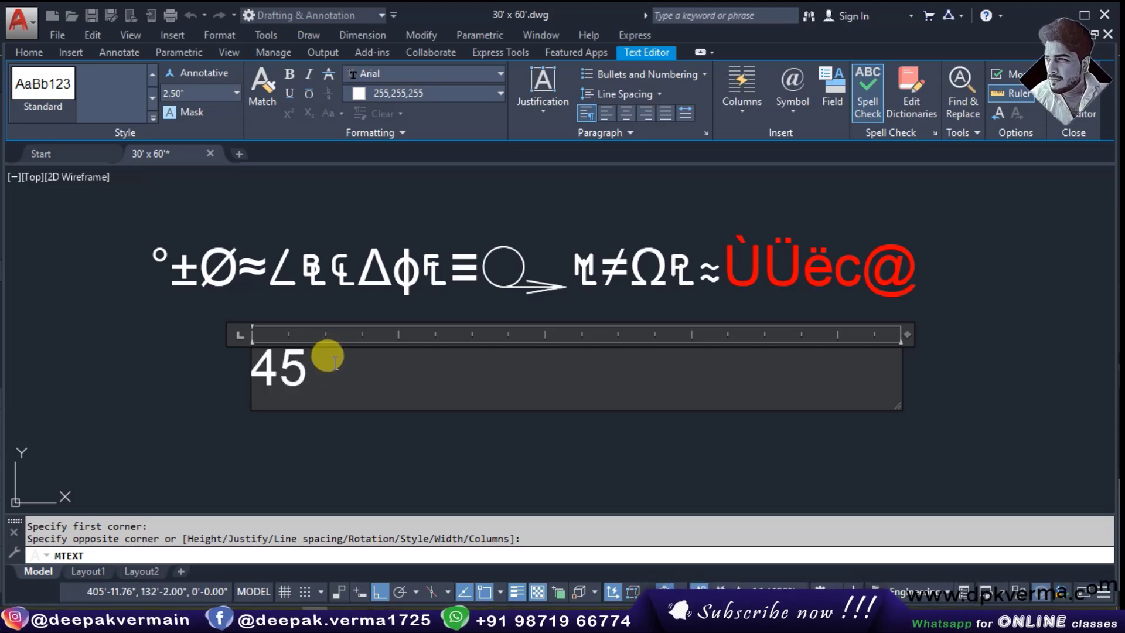
pyautogui.rightClick(330, 368)
pyautogui.moveTo(425, 271)
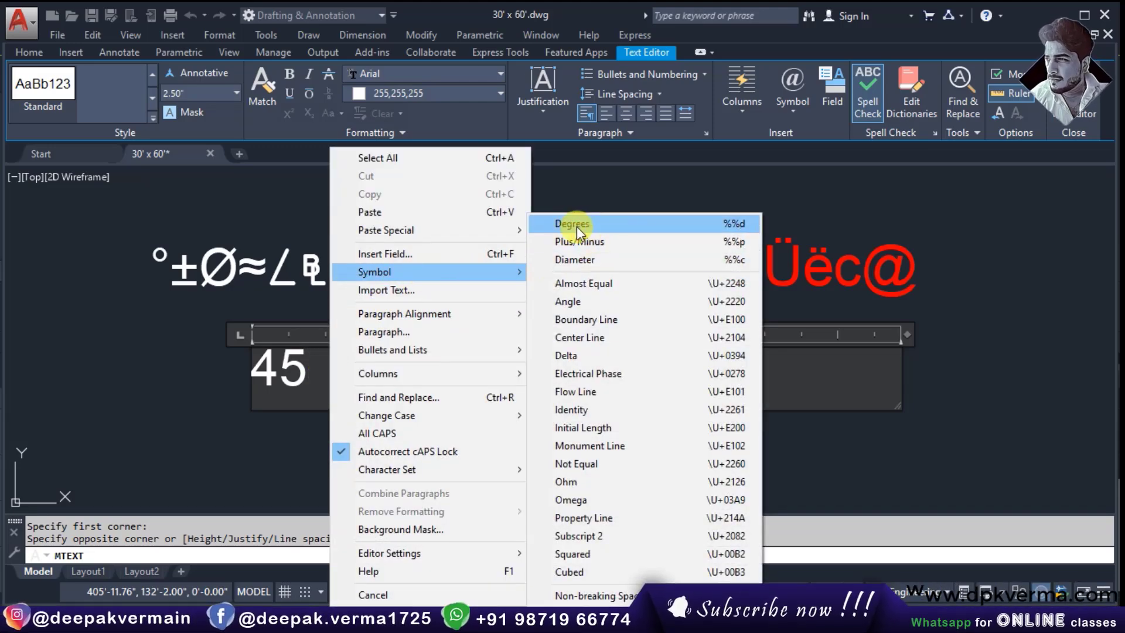
pyautogui.click(604, 224)
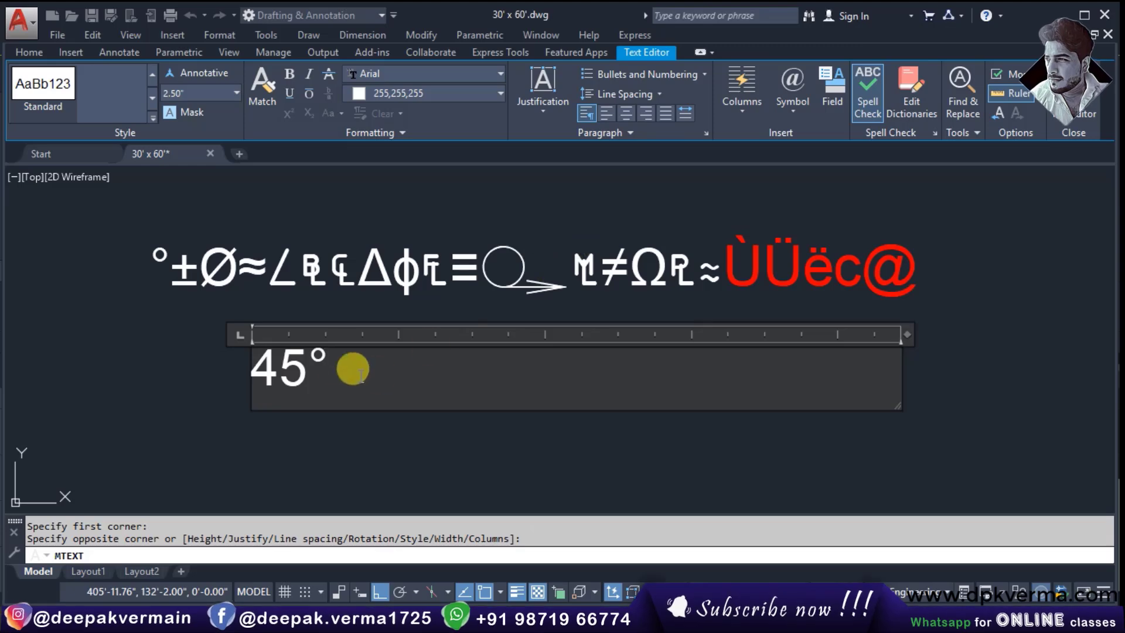
pyautogui.scroll(2, 305, 347)
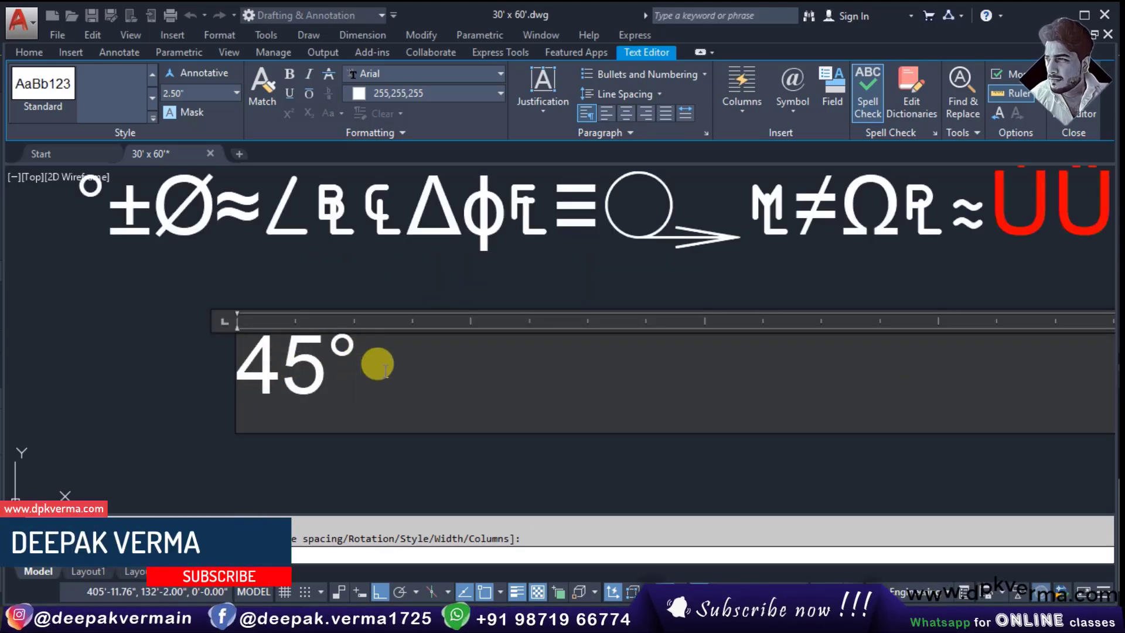
pyautogui.scroll(-2, 377, 364)
# Commit the 45° text and draw a new multiline text box below it
pyautogui.click(386, 397)
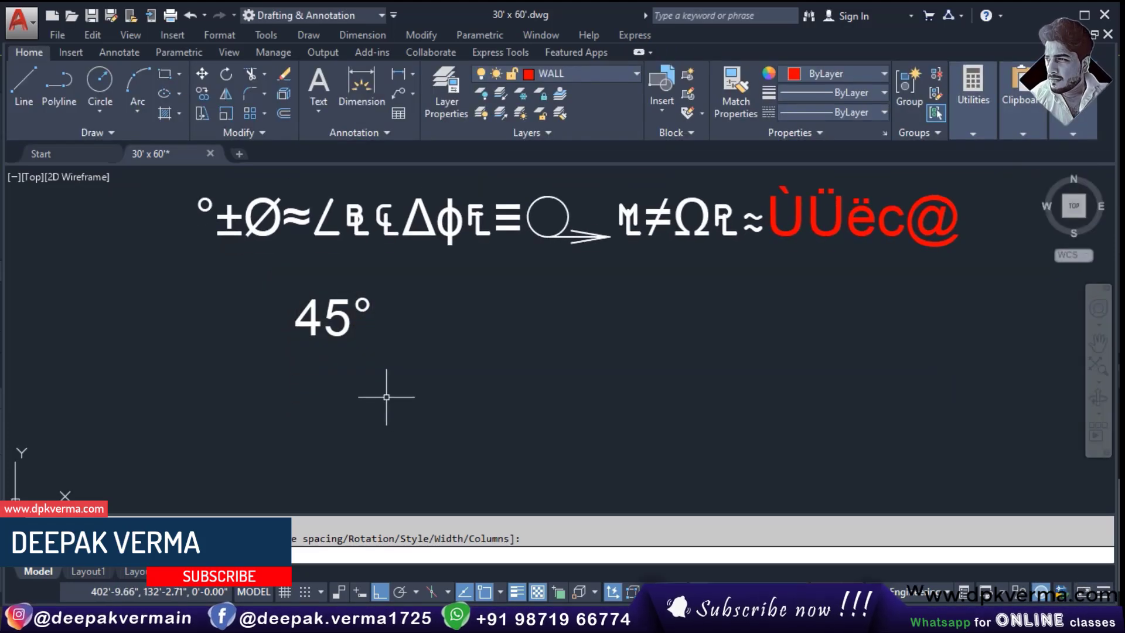
pyautogui.click(308, 107)
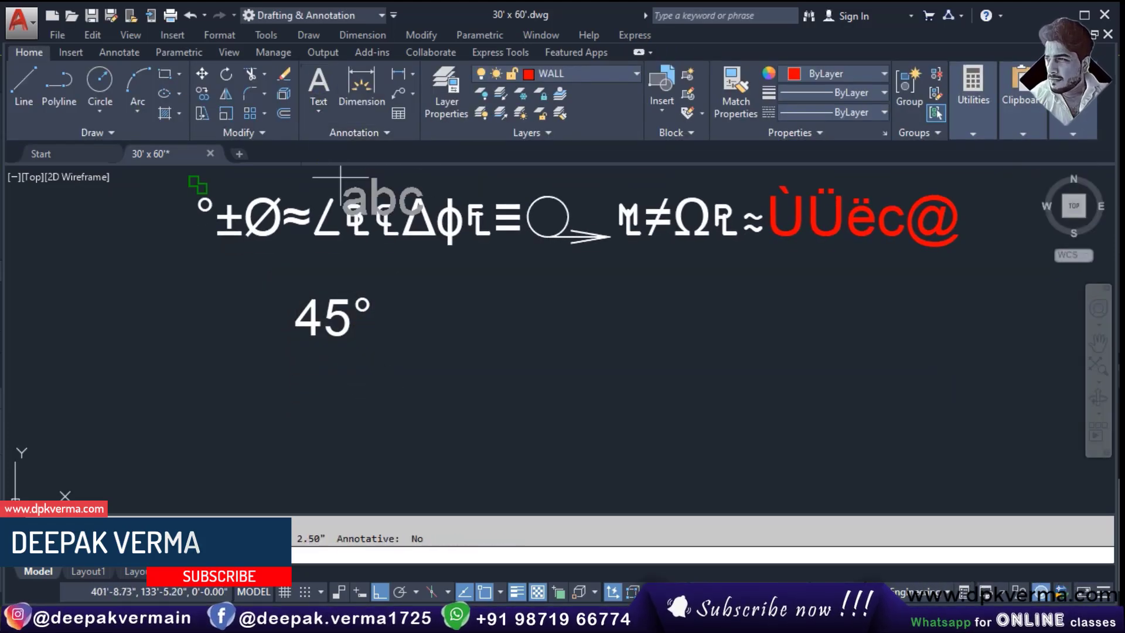
pyautogui.moveTo(367, 393); pyautogui.dragTo(348, 359, button='middle')
pyautogui.click(276, 337)
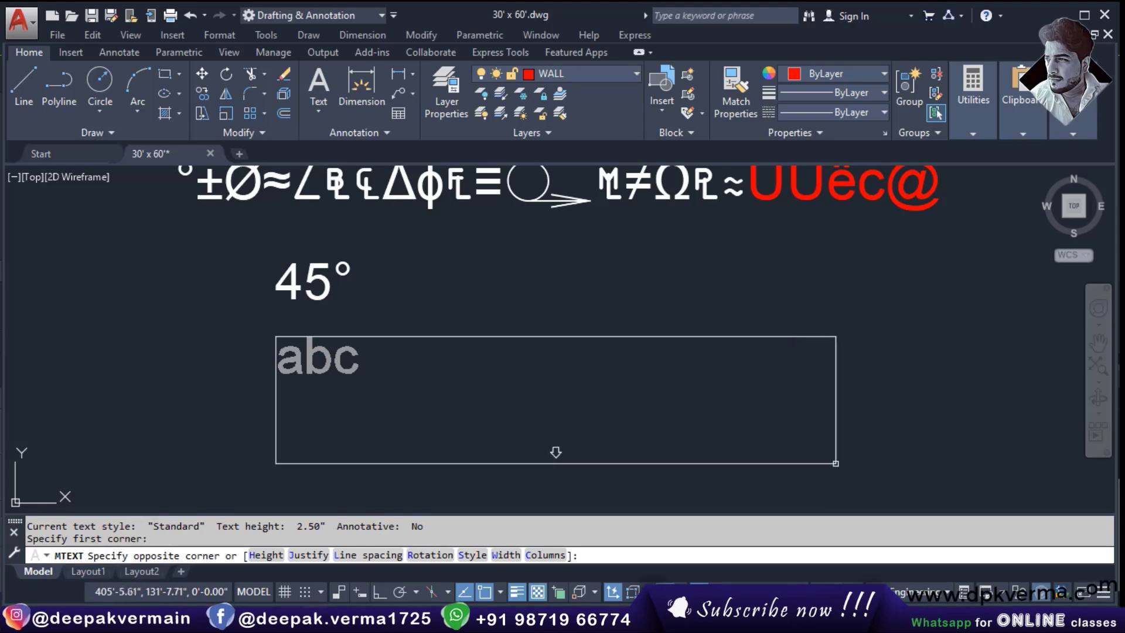
pyautogui.click(853, 458)
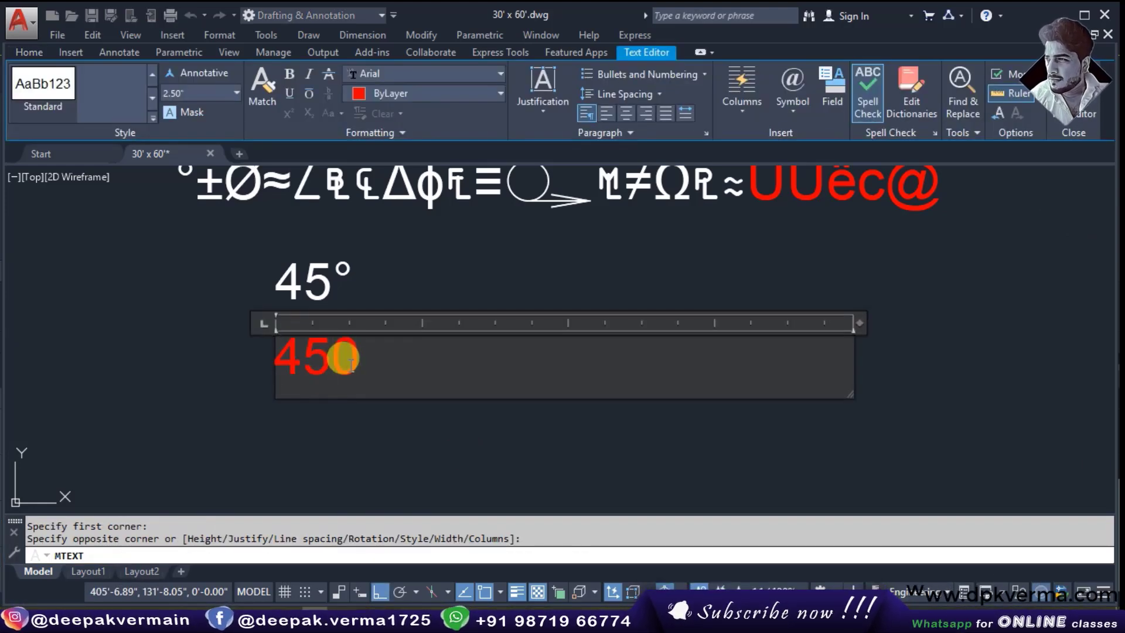
# Make the typed 450 white, append a plus/minus sign, and commit the 450± text
pyautogui.moveTo(377, 352); pyautogui.dragTo(340, 188)
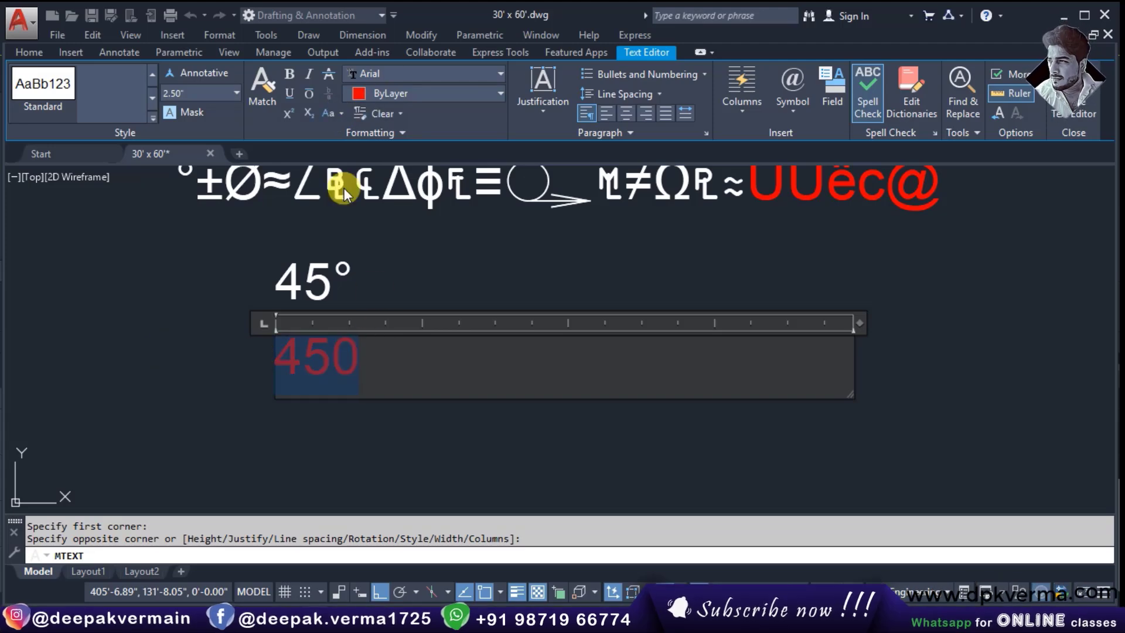
pyautogui.click(399, 93)
pyautogui.click(359, 251)
pyautogui.click(361, 360)
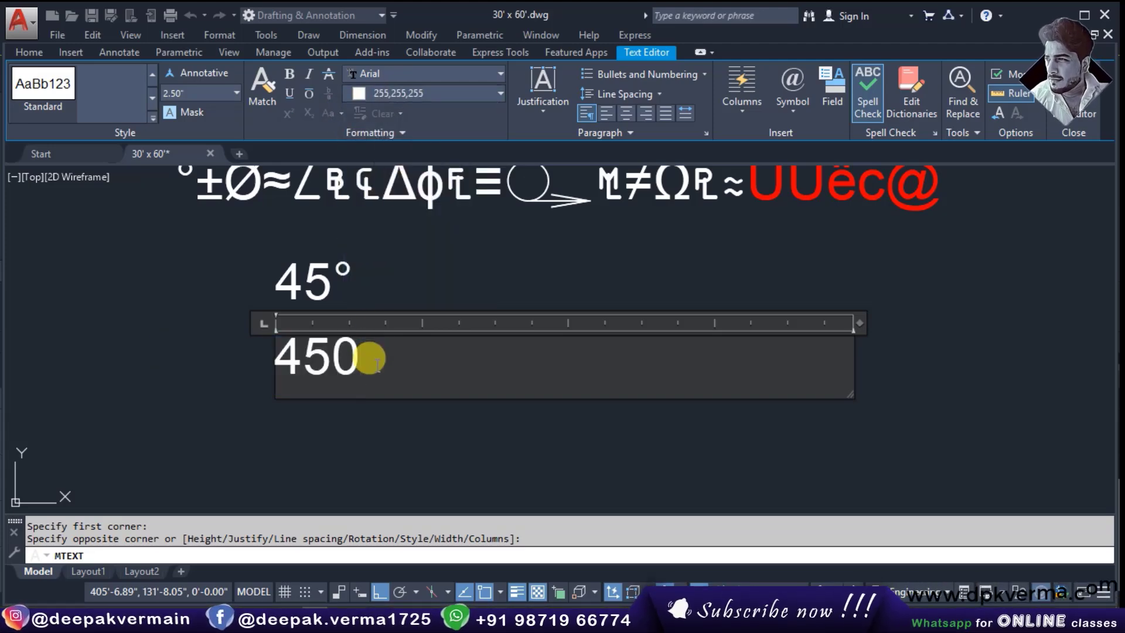
pyautogui.rightClick(371, 358)
pyautogui.moveTo(473, 272)
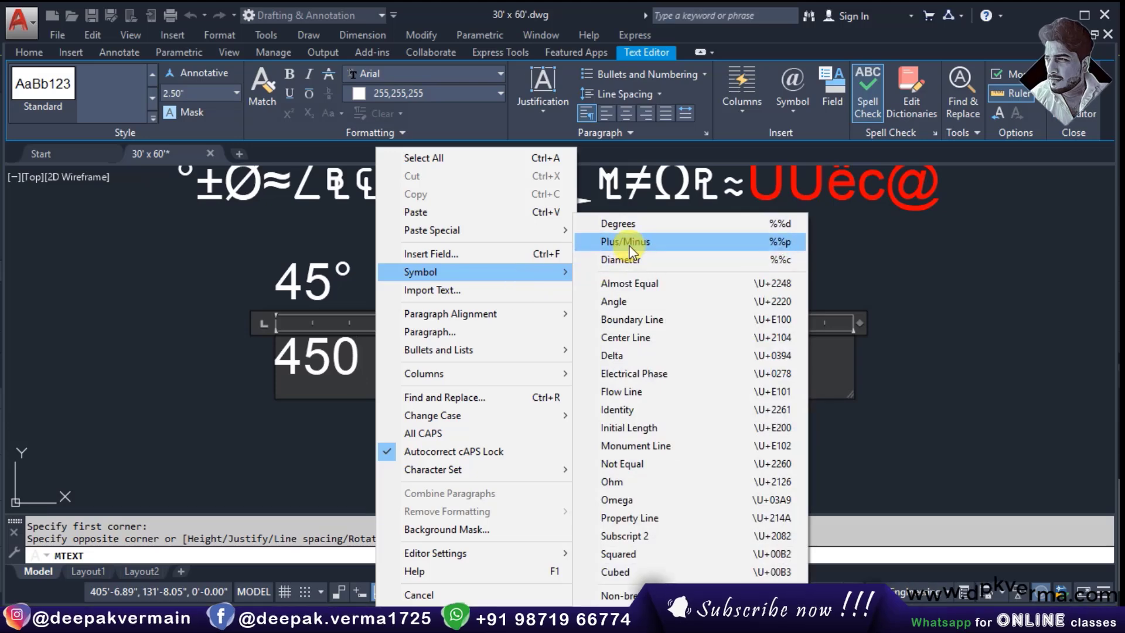
pyautogui.click(631, 246)
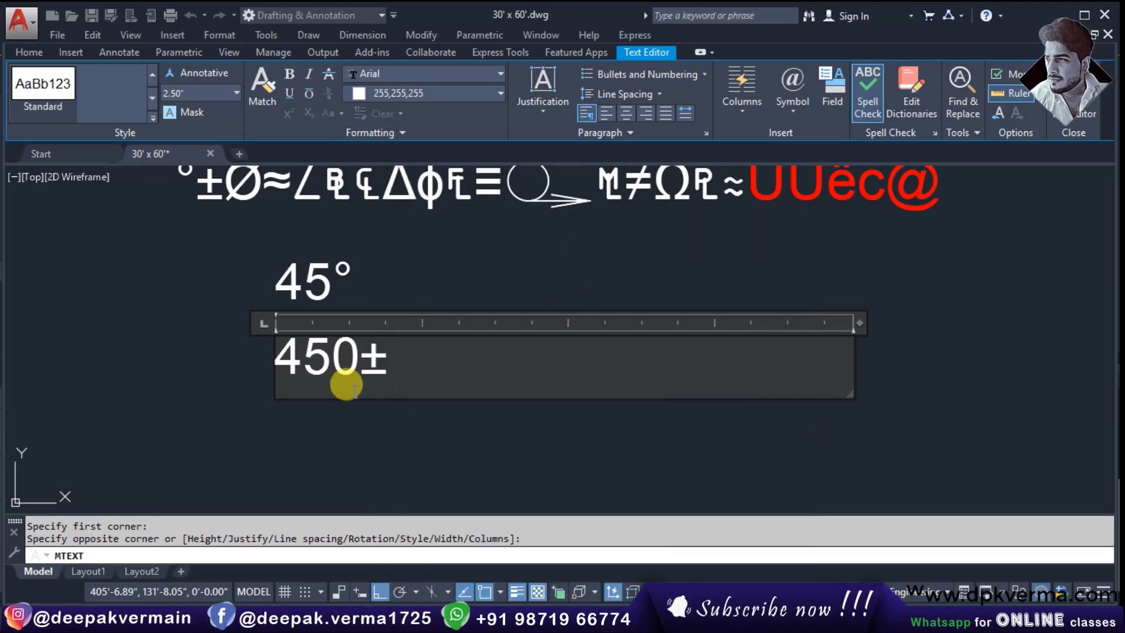
pyautogui.click(437, 428)
pyautogui.moveTo(373, 387); pyautogui.dragTo(388, 350, button='middle')
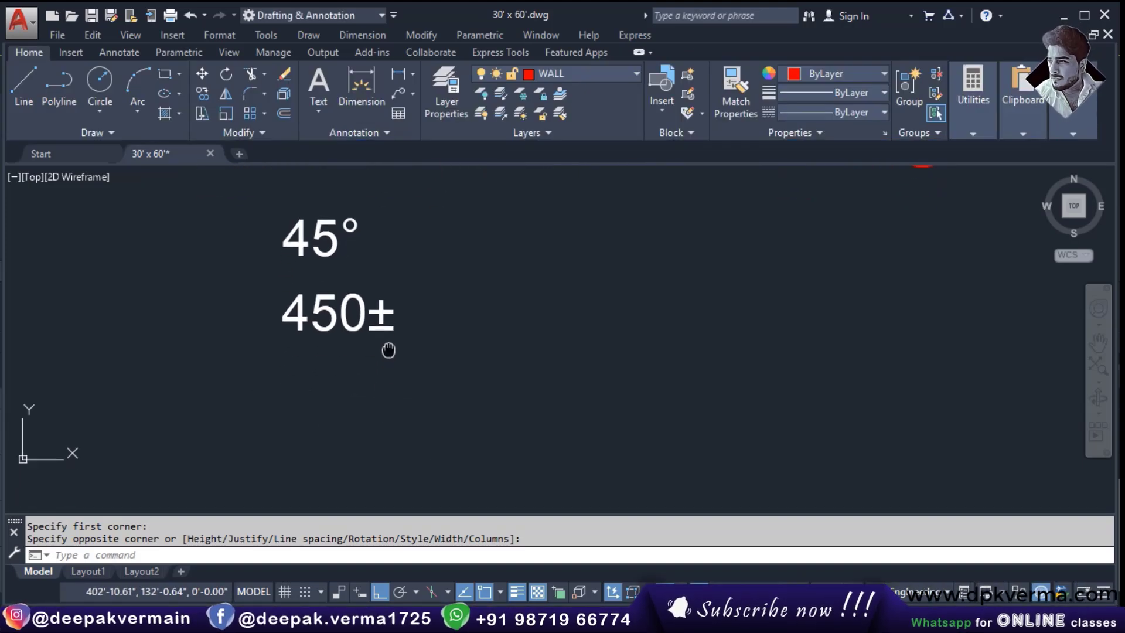
# Draw a new multiline text box below the 450± text
pyautogui.click(318, 110)
pyautogui.click(343, 138)
pyautogui.click(282, 378)
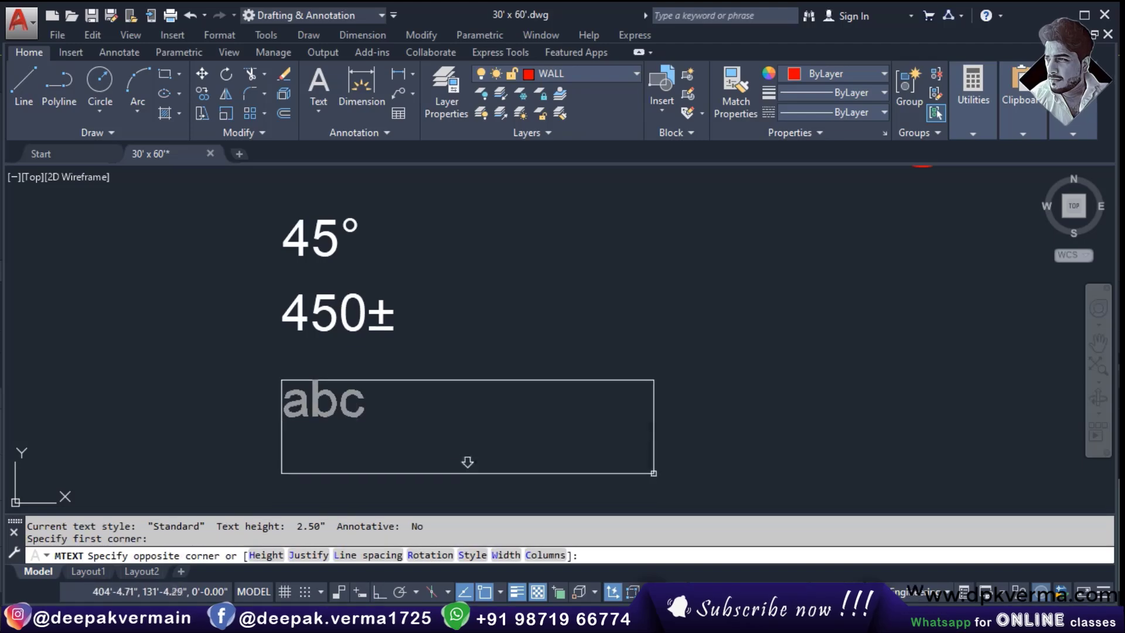
pyautogui.click(653, 469)
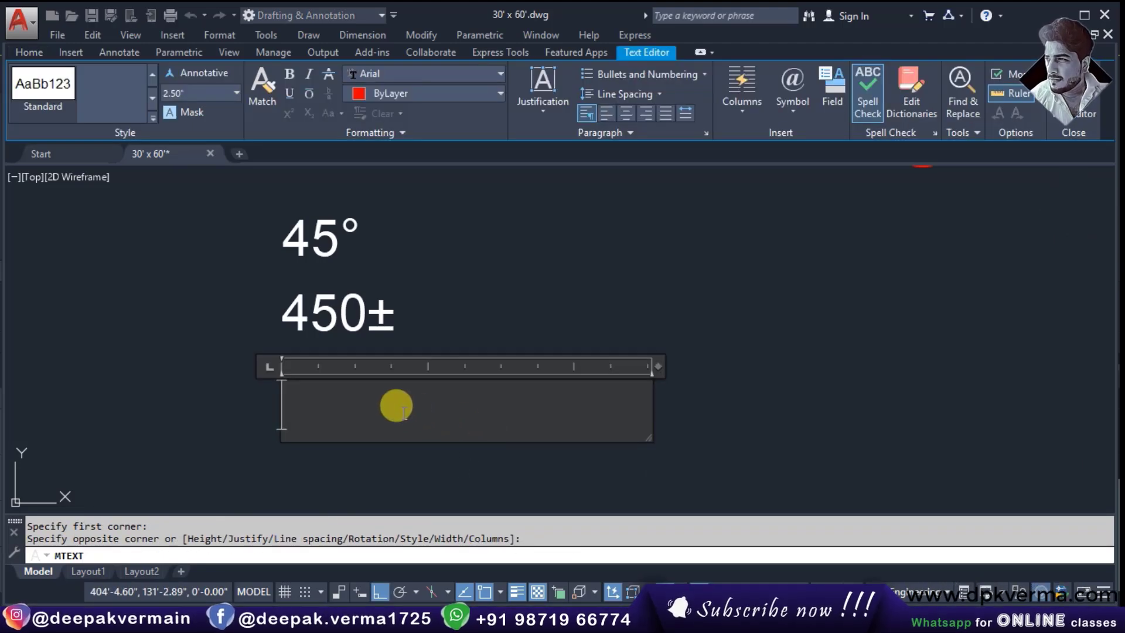
# Type 20, add the diameter symbol, and commit the 20Ø text
pyautogui.write('20')
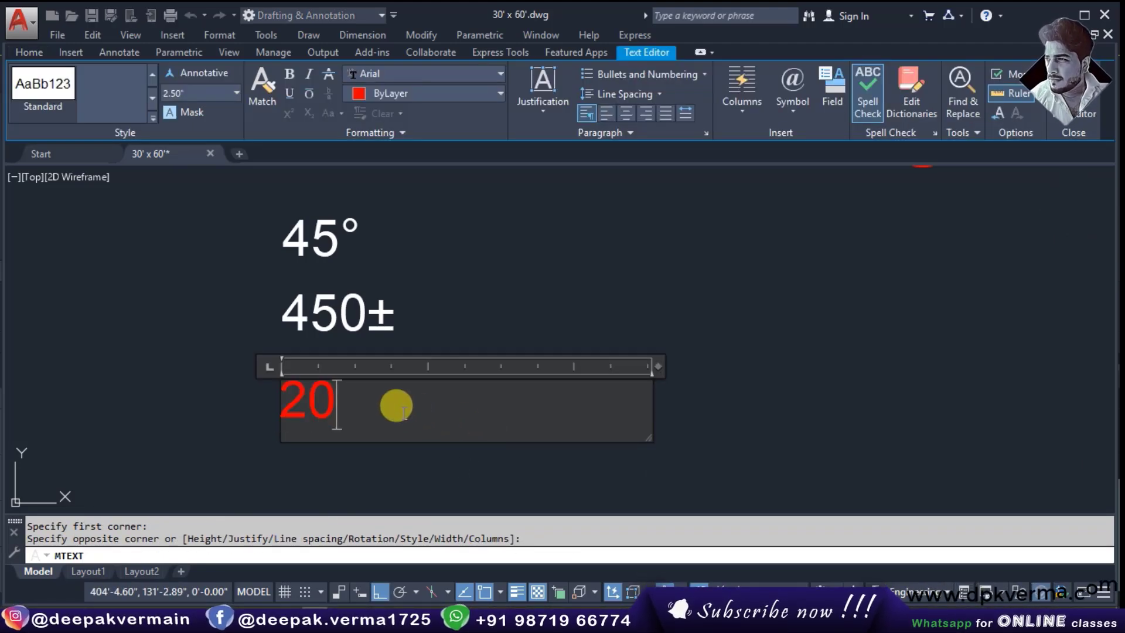
pyautogui.rightClick(395, 406)
pyautogui.moveTo(436, 272)
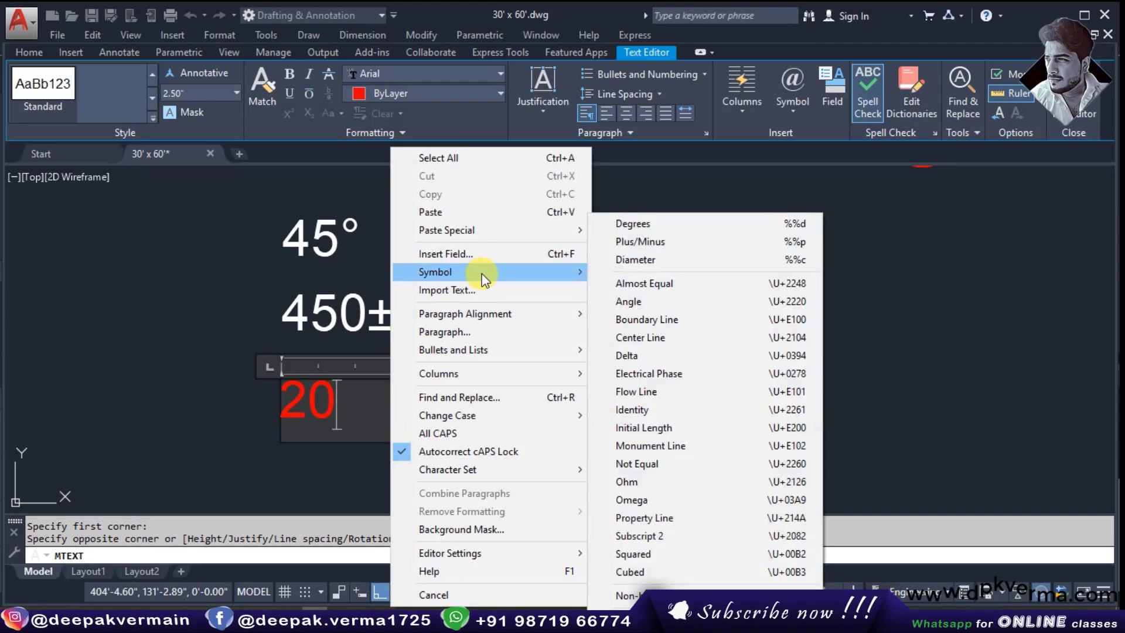
pyautogui.click(651, 262)
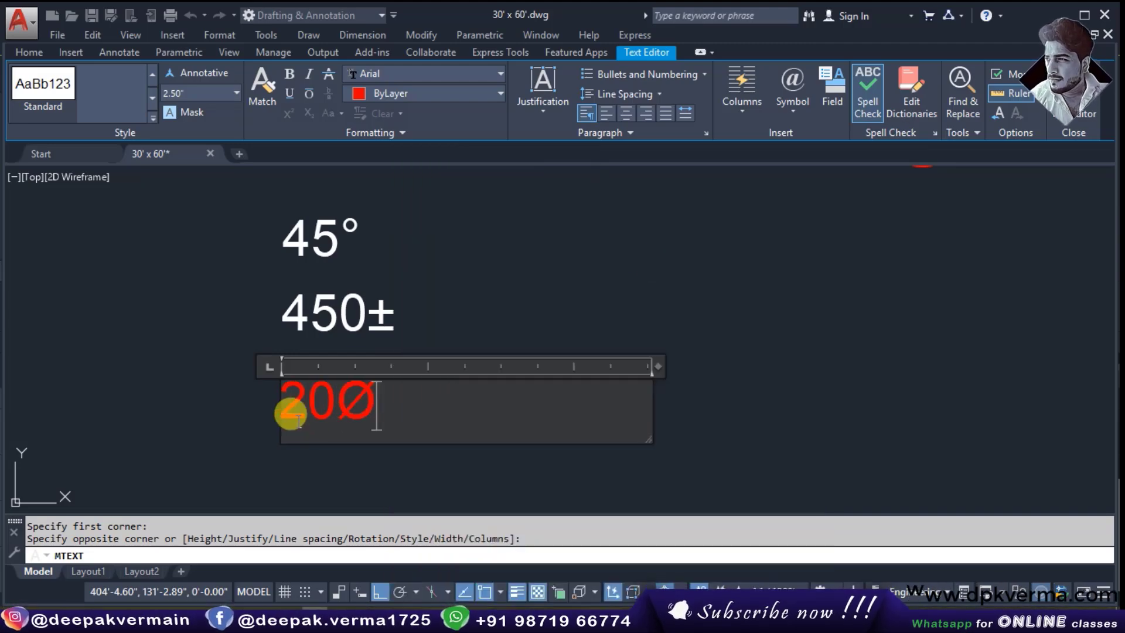
pyautogui.click(364, 459)
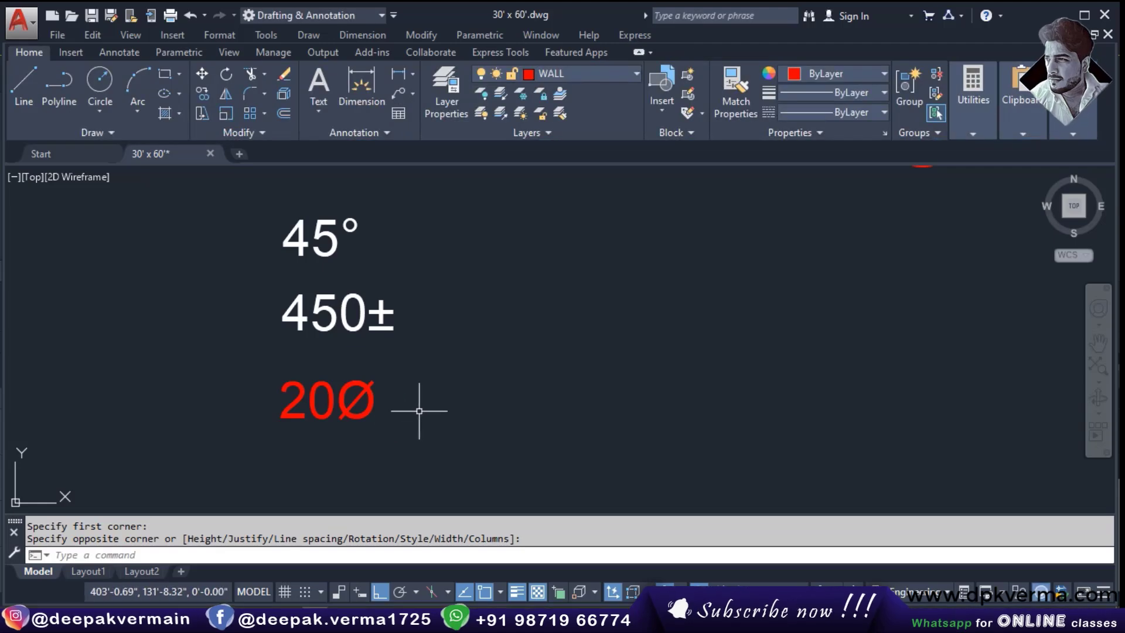
pyautogui.moveTo(406, 404); pyautogui.dragTo(316, 367, button='middle')
pyautogui.click(319, 111)
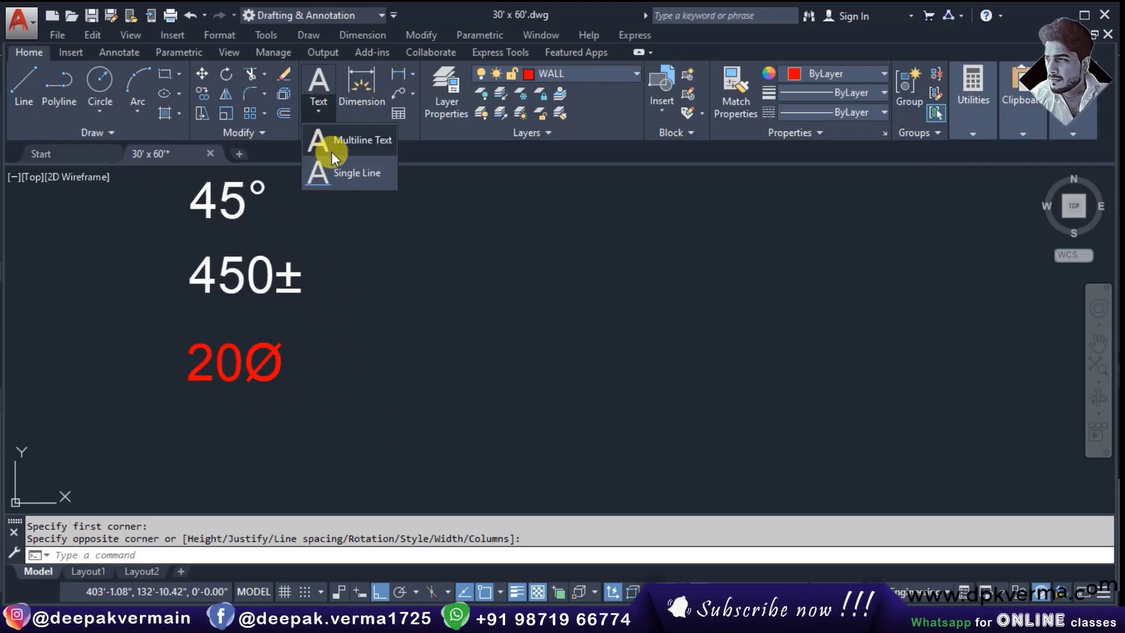
# Create a new multiline text with the almost-equal and angle symbols ≈∠
pyautogui.click(331, 141)
pyautogui.click(428, 219)
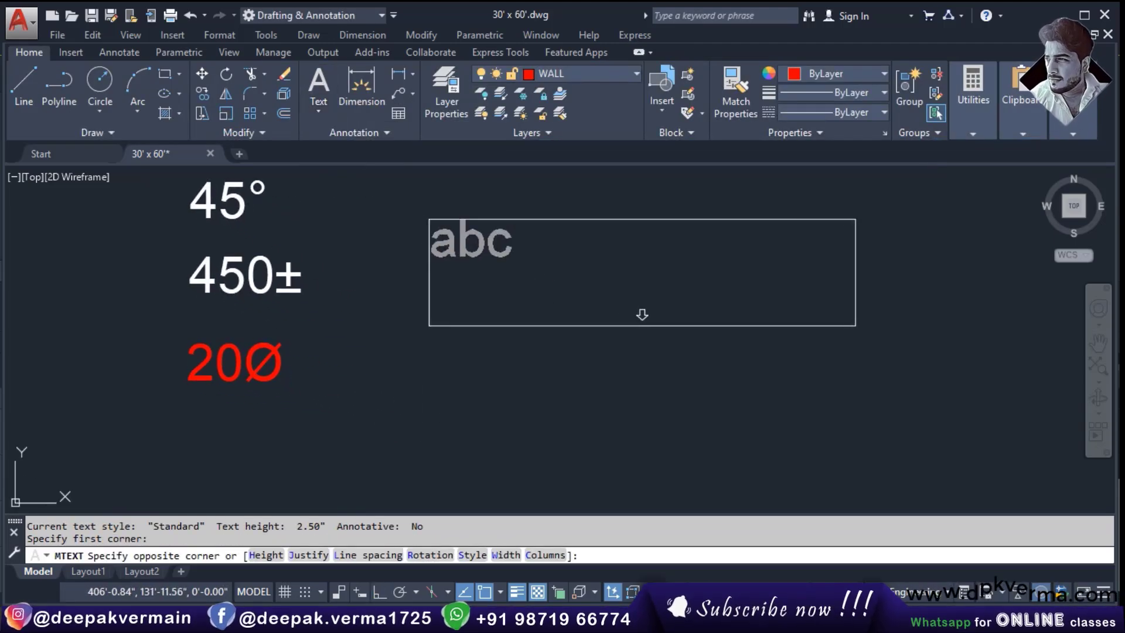
pyautogui.click(640, 314)
pyautogui.rightClick(515, 240)
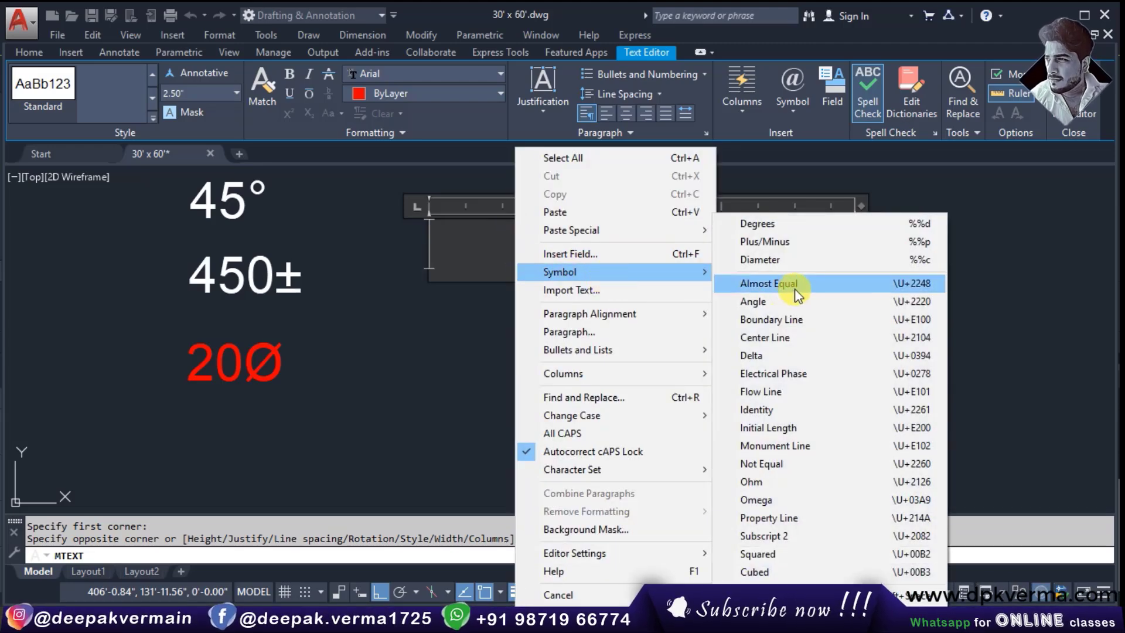
pyautogui.moveTo(615, 272)
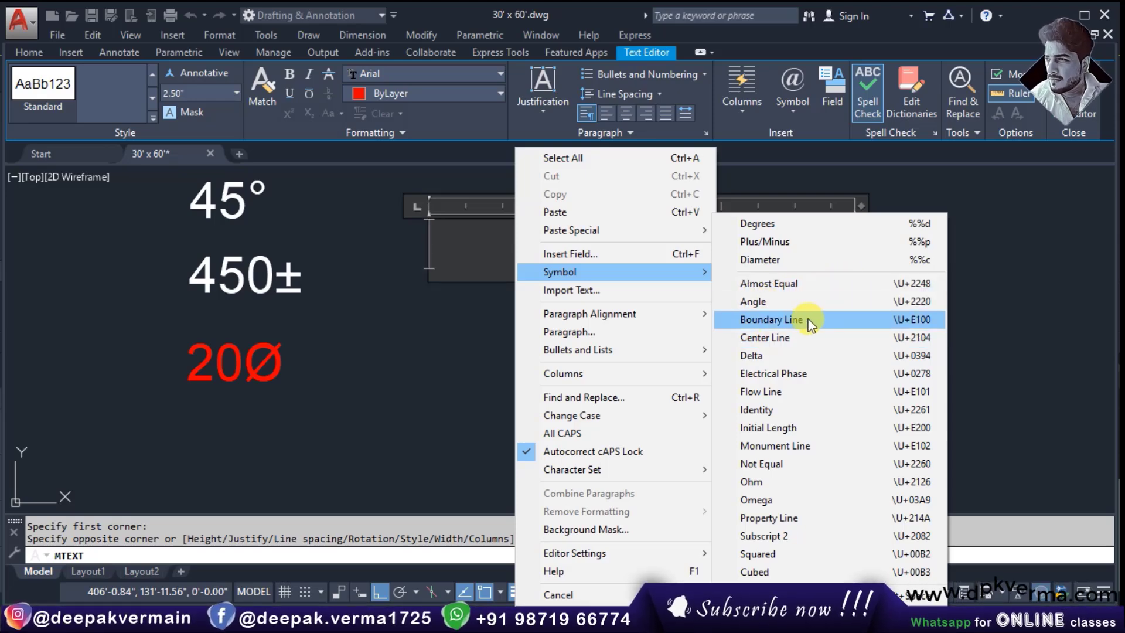
pyautogui.click(791, 285)
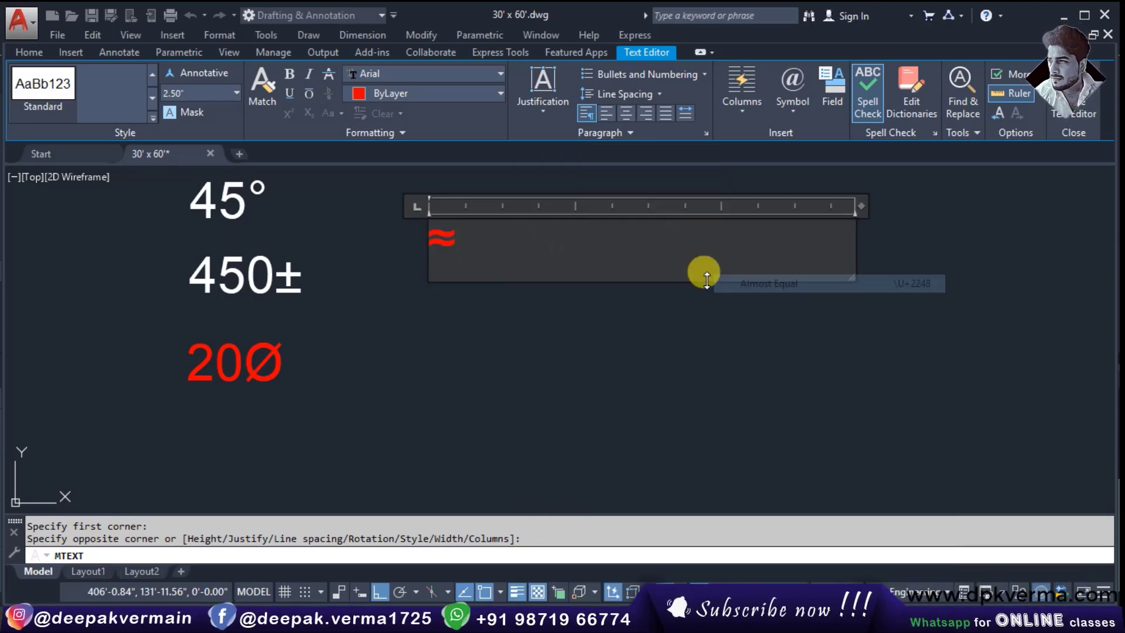
pyautogui.rightClick(478, 237)
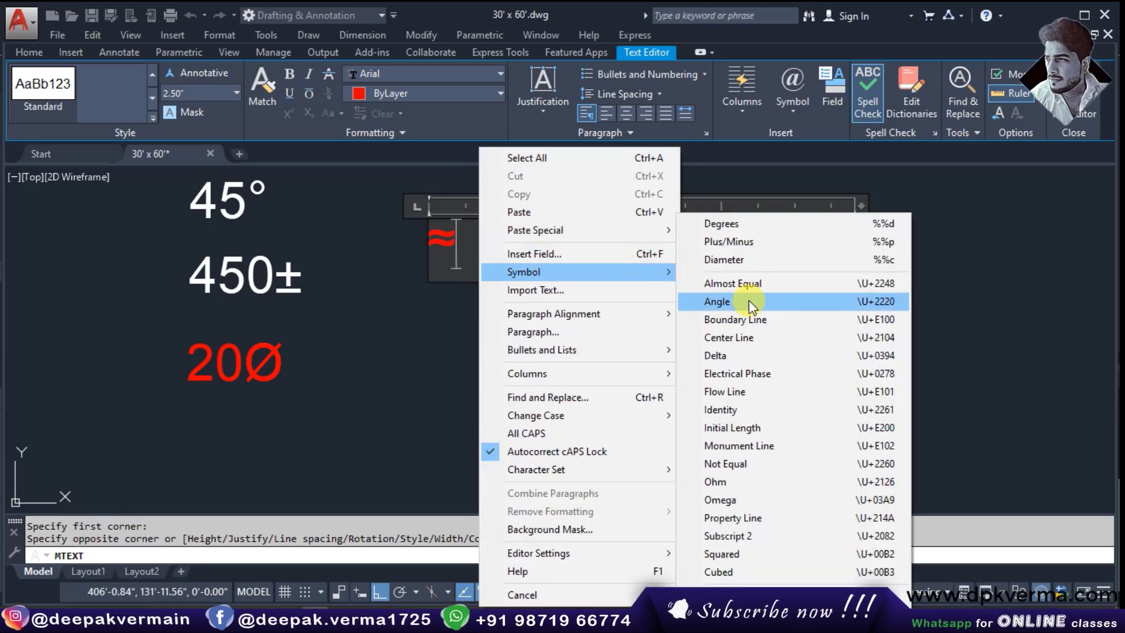
pyautogui.click(748, 300)
# Set the ≈∠ text colour to white and open Character Map via Symbol > Other
pyautogui.click(422, 95)
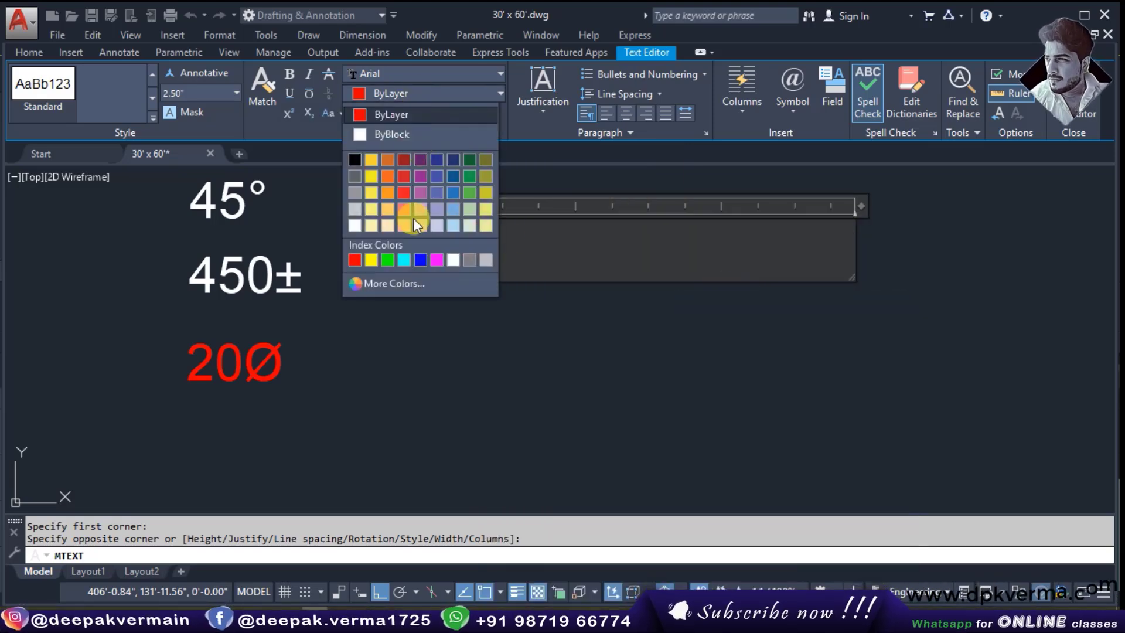
pyautogui.click(354, 225)
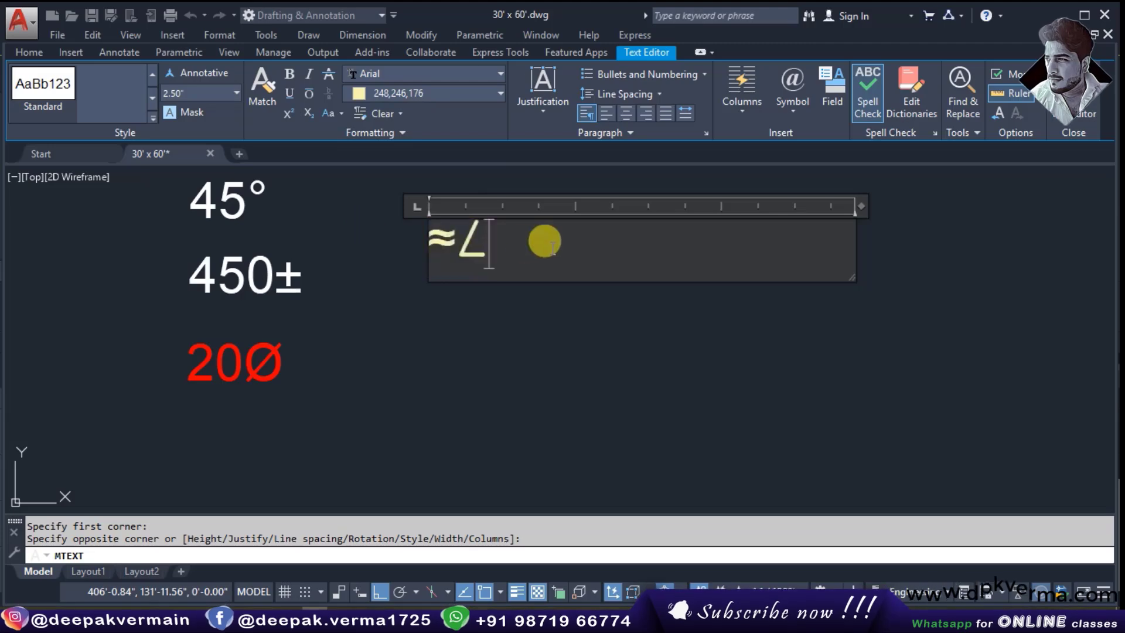
pyautogui.click(420, 100)
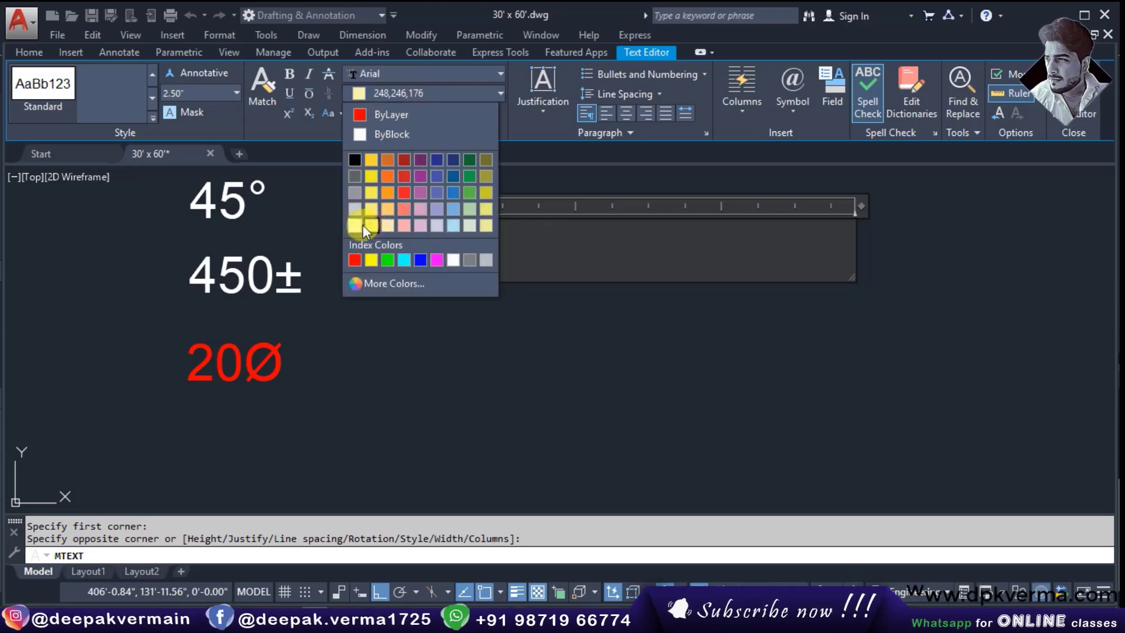
pyautogui.click(463, 251)
pyautogui.click(505, 242)
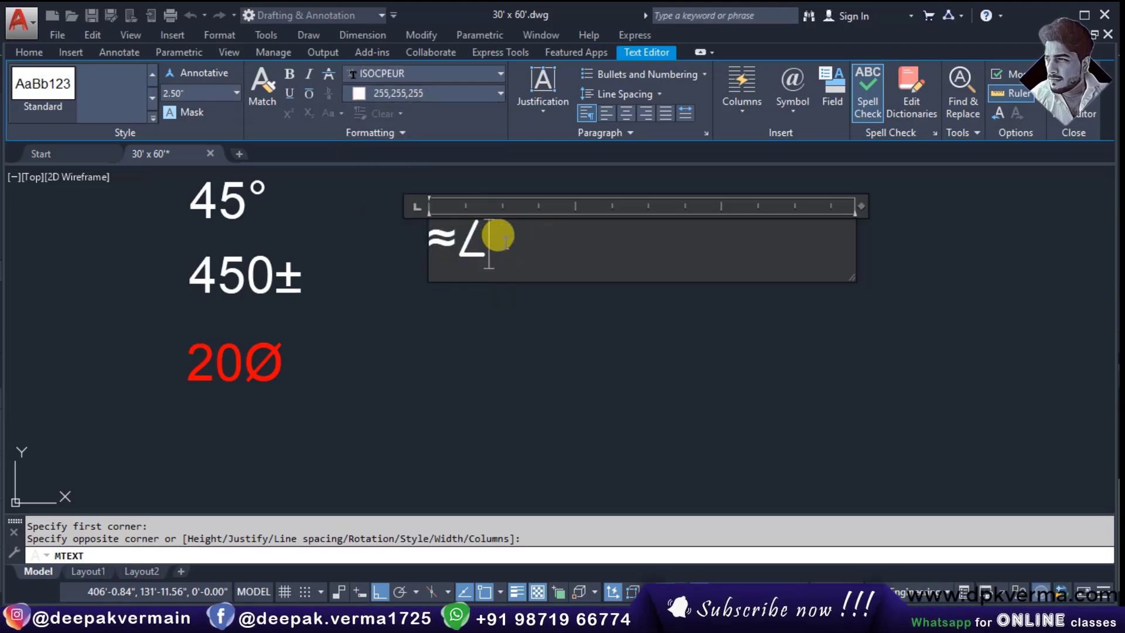
pyautogui.rightClick(504, 242)
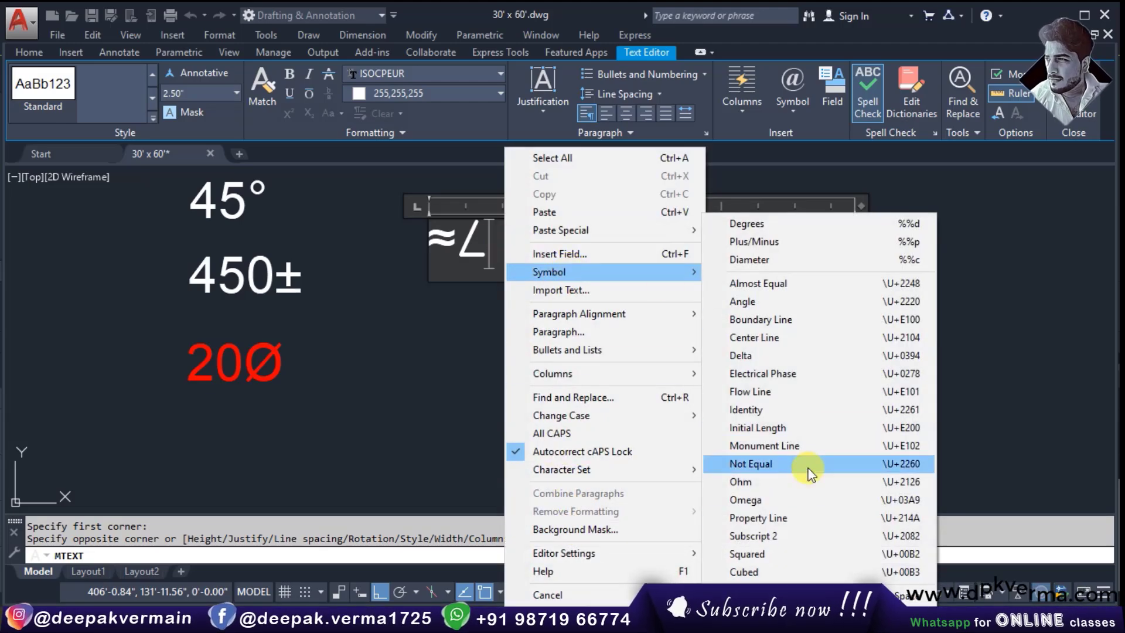
pyautogui.moveTo(603, 271)
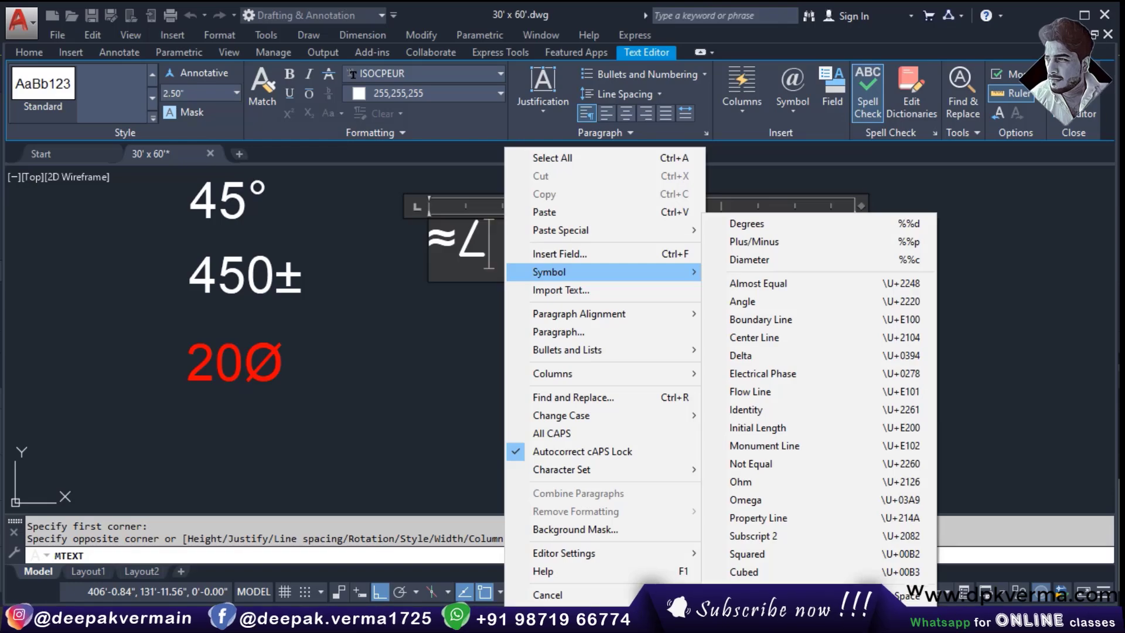
pyautogui.click(744, 612)
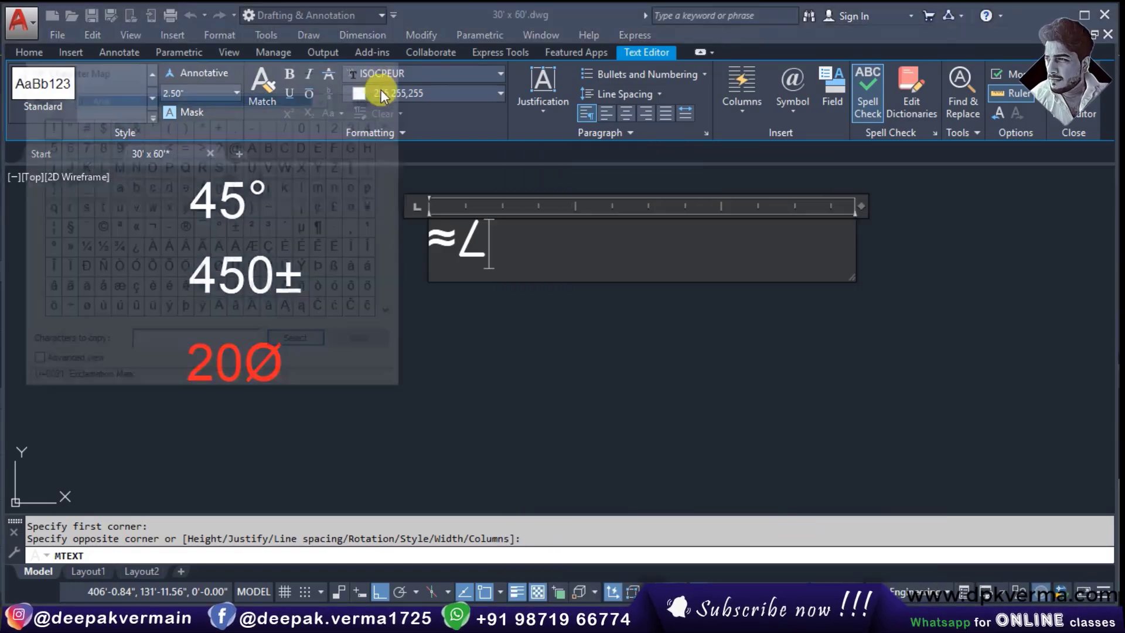
# In Arial Character Map, add $, #, ¼, » and ¿ to the characters to copy
pyautogui.moveTo(340, 90); pyautogui.dragTo(297, 103)
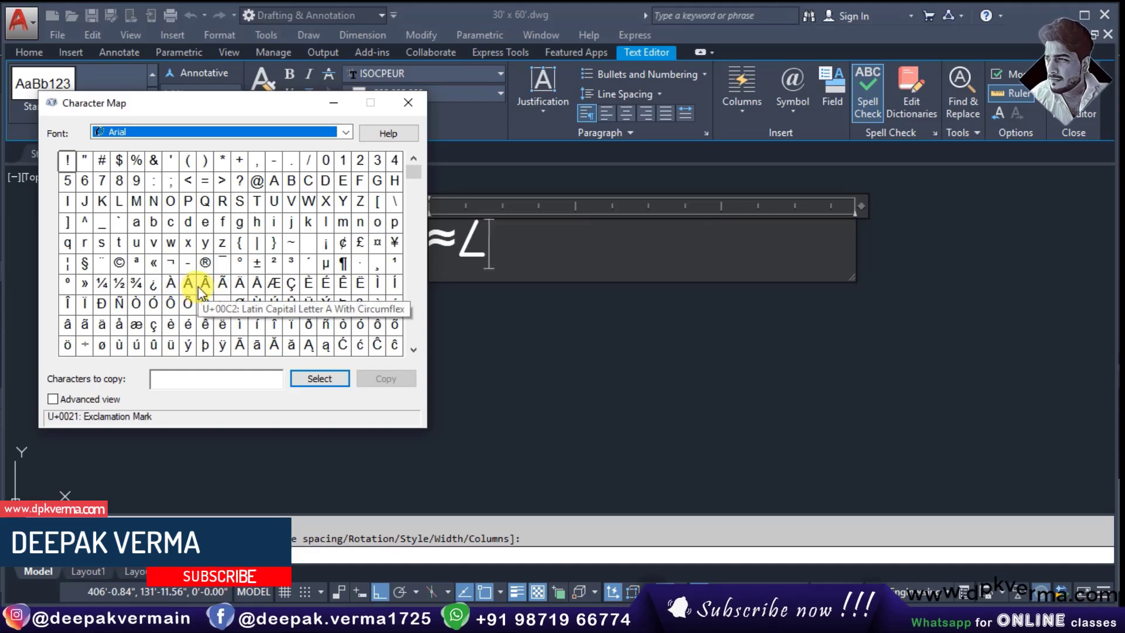
pyautogui.click(123, 162)
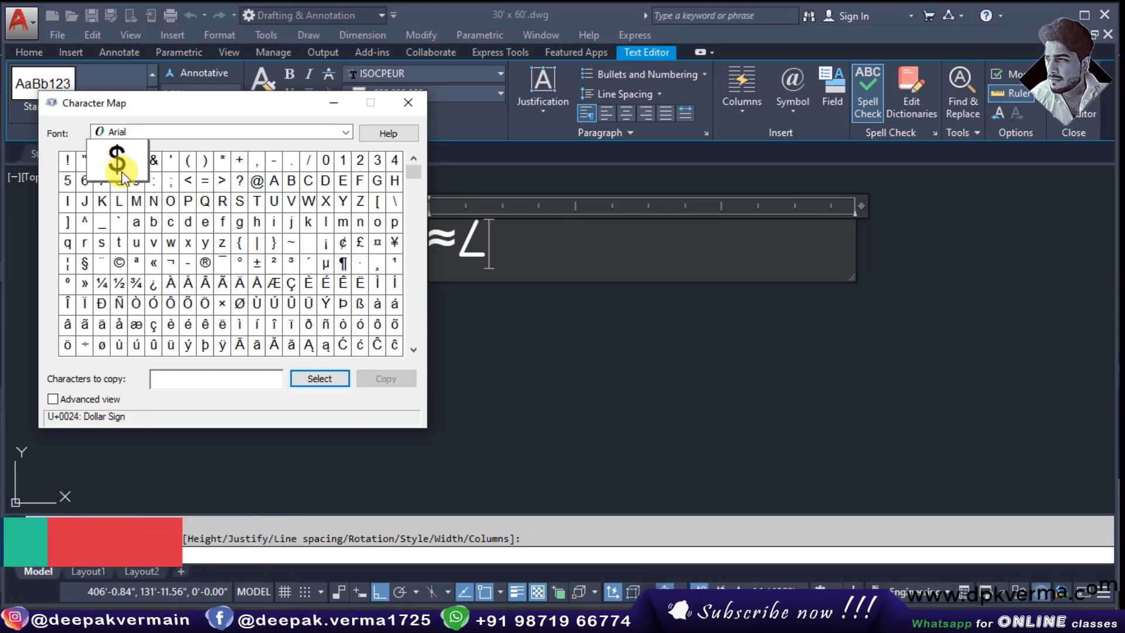
pyautogui.click(308, 381)
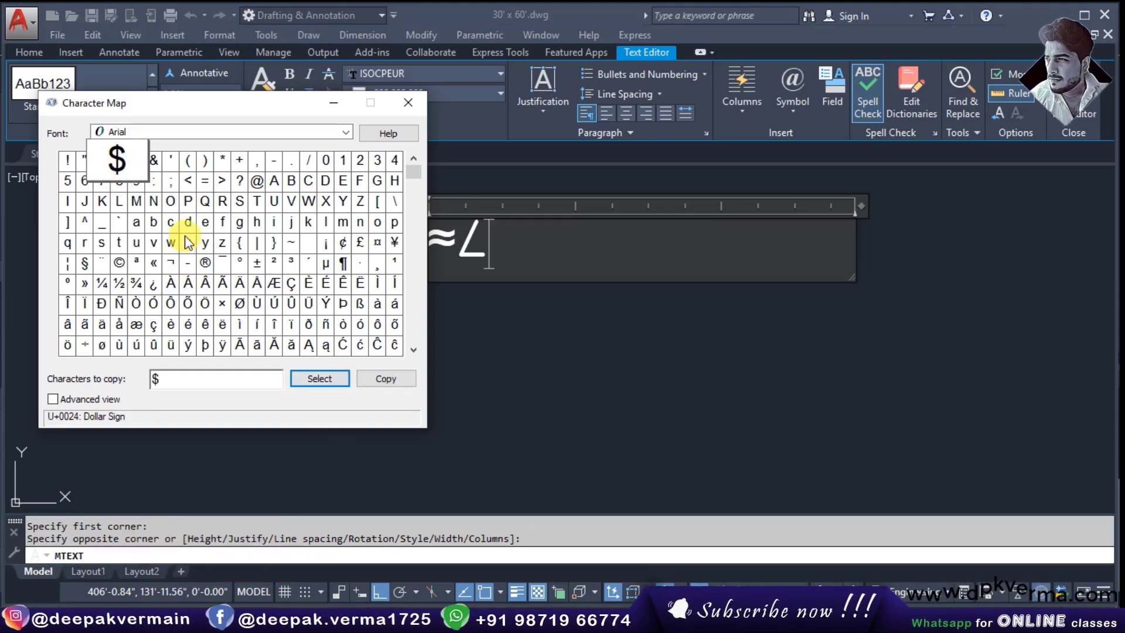
pyautogui.click(236, 186)
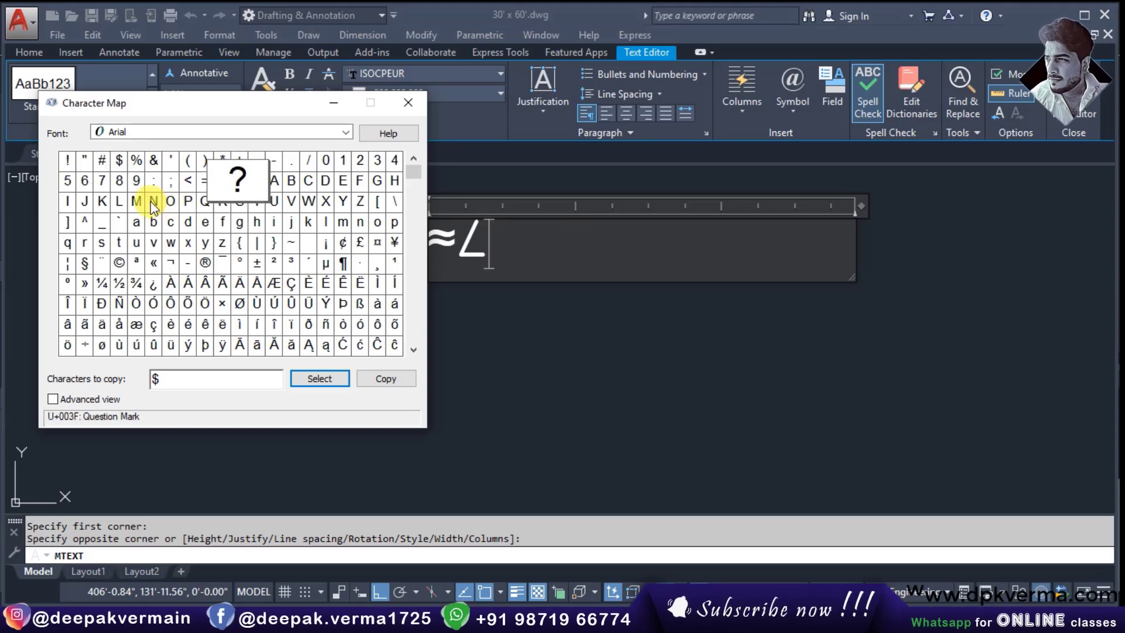
pyautogui.click(102, 159)
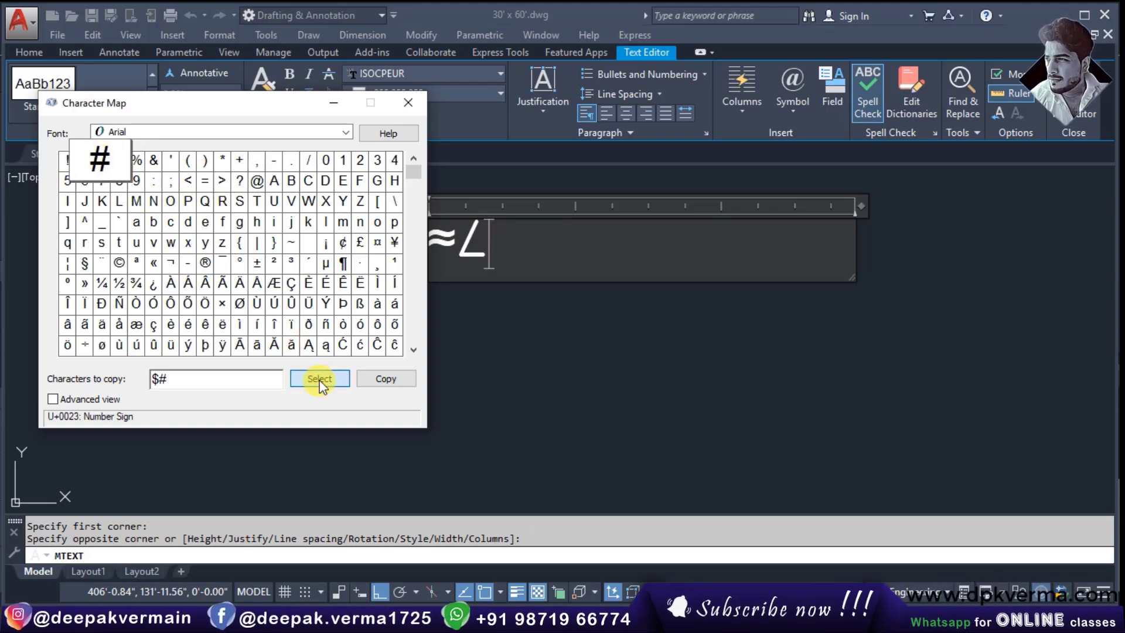
pyautogui.click(107, 284)
pyautogui.click(90, 285)
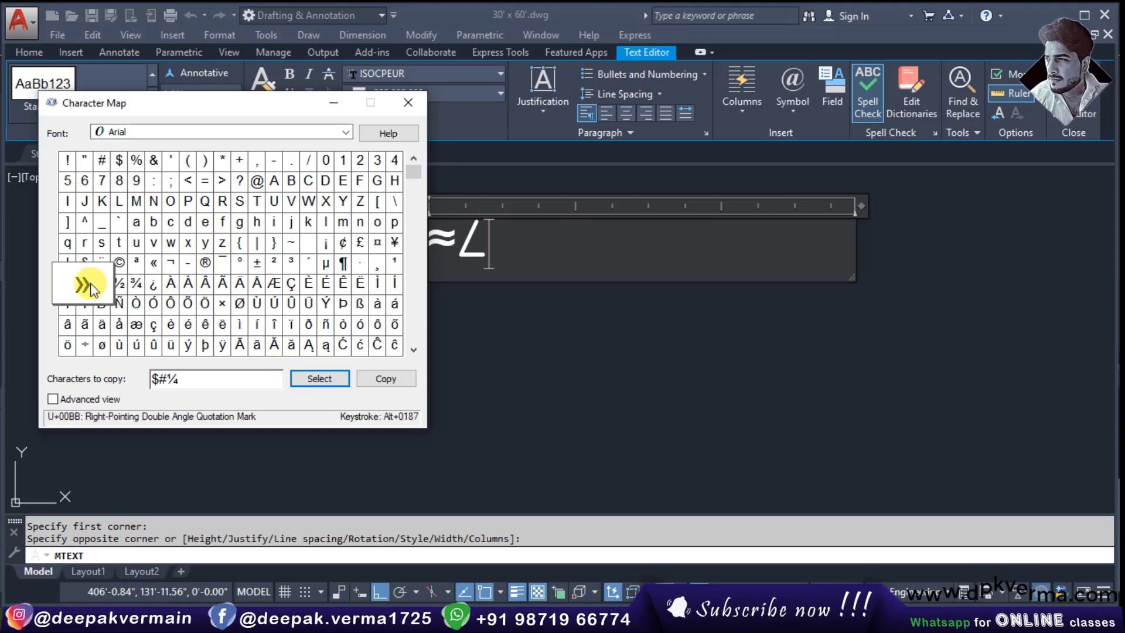
pyautogui.doubleClick(156, 286)
# Add ß, á, Ă and æ, then copy the collected characters
pyautogui.click(353, 304)
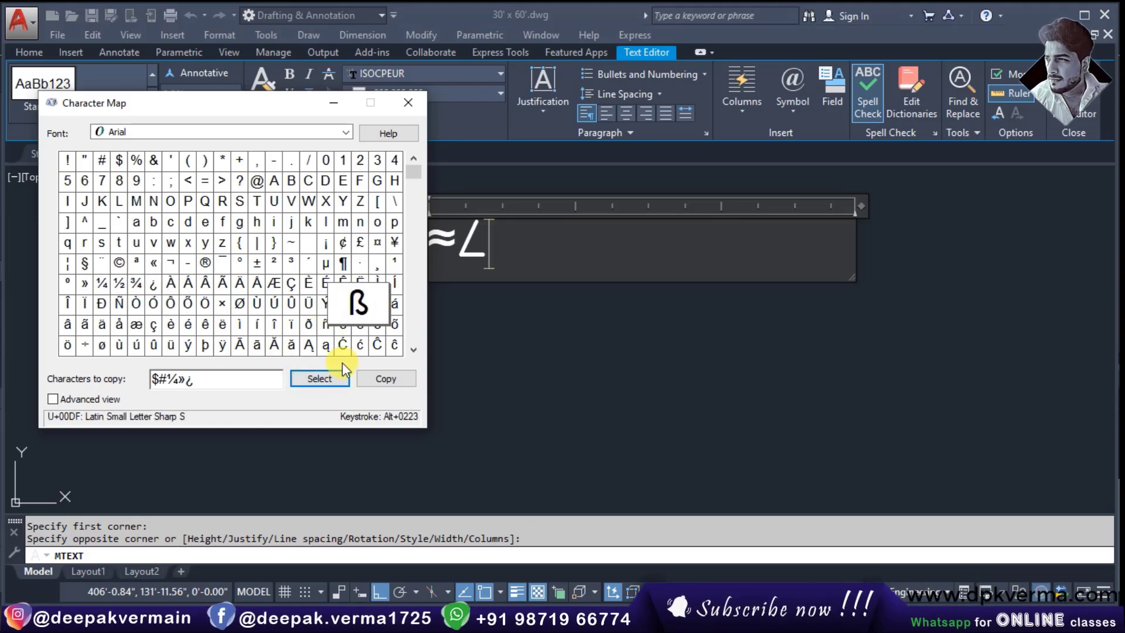
pyautogui.click(395, 304)
pyautogui.click(319, 378)
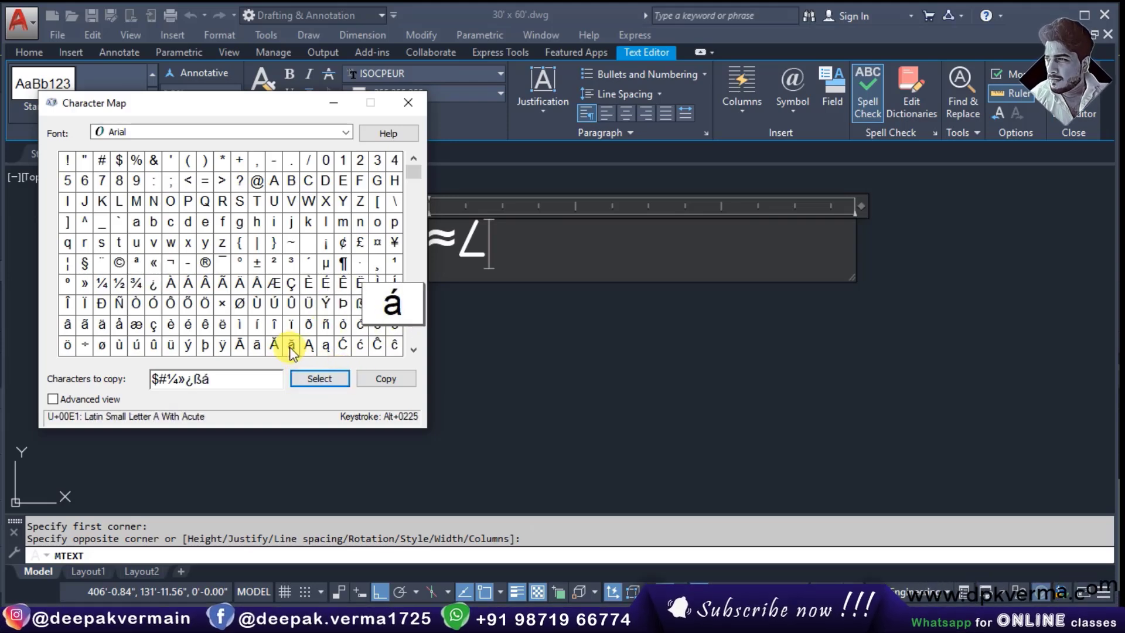
pyautogui.click(274, 344)
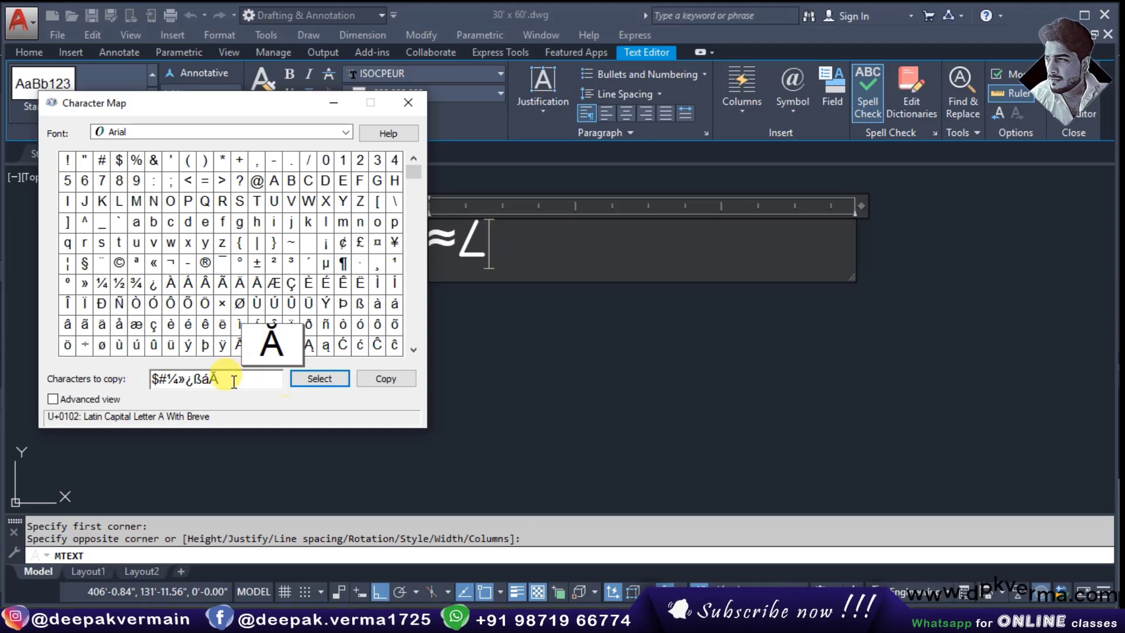
pyautogui.click(139, 327)
pyautogui.click(320, 378)
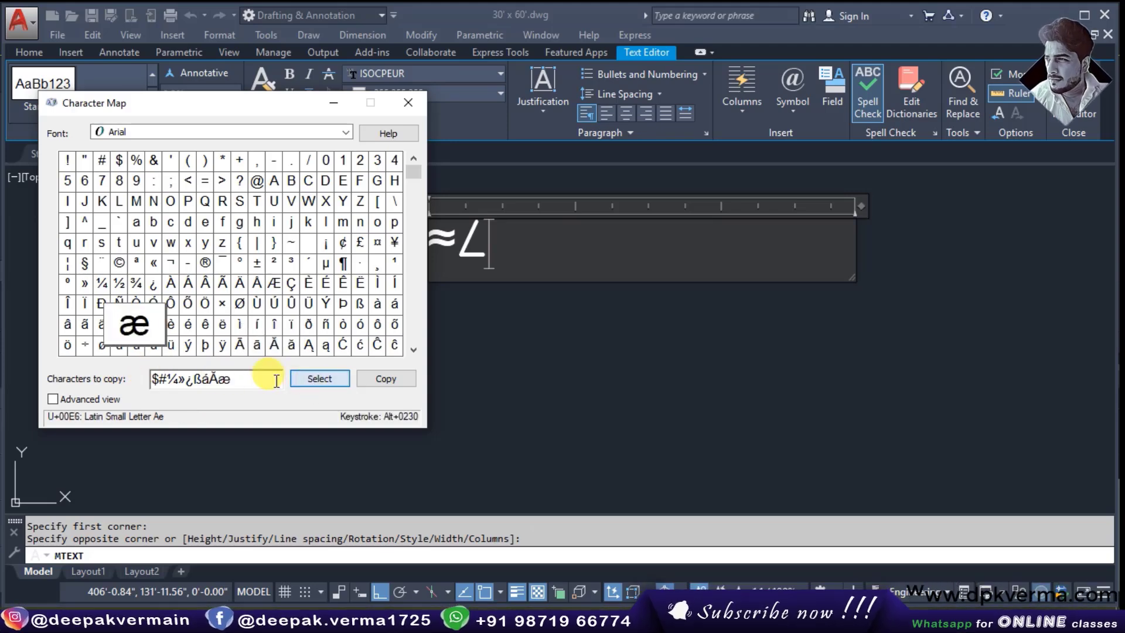
pyautogui.click(380, 380)
# Paste the copied characters after ≈∠ and widen the text box
pyautogui.click(515, 238)
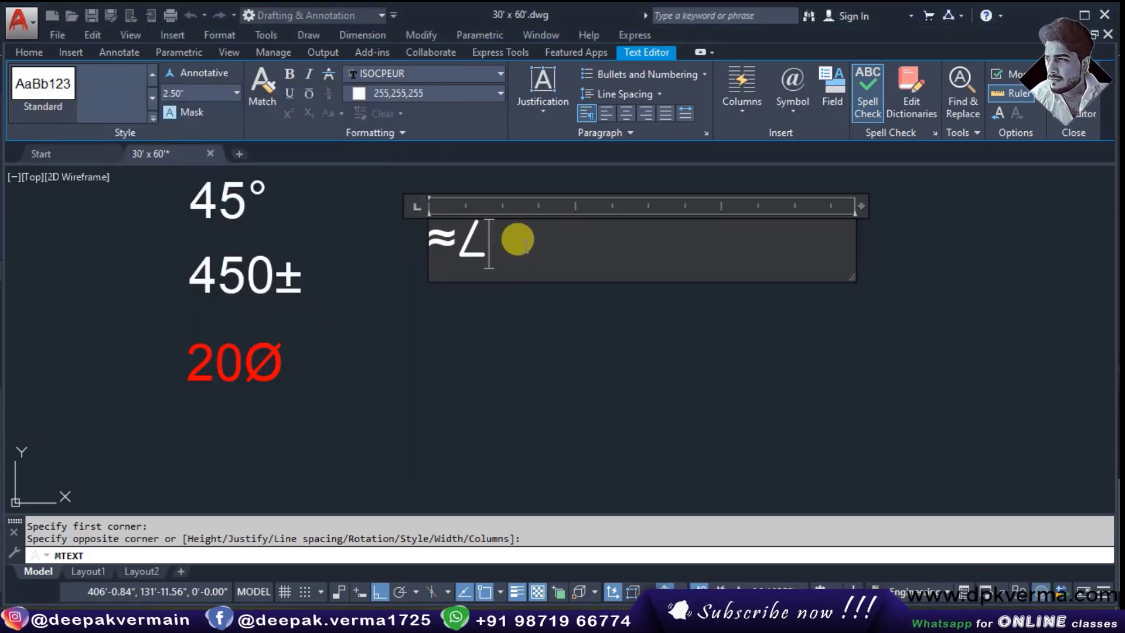
pyautogui.rightClick(513, 239)
pyautogui.click(547, 213)
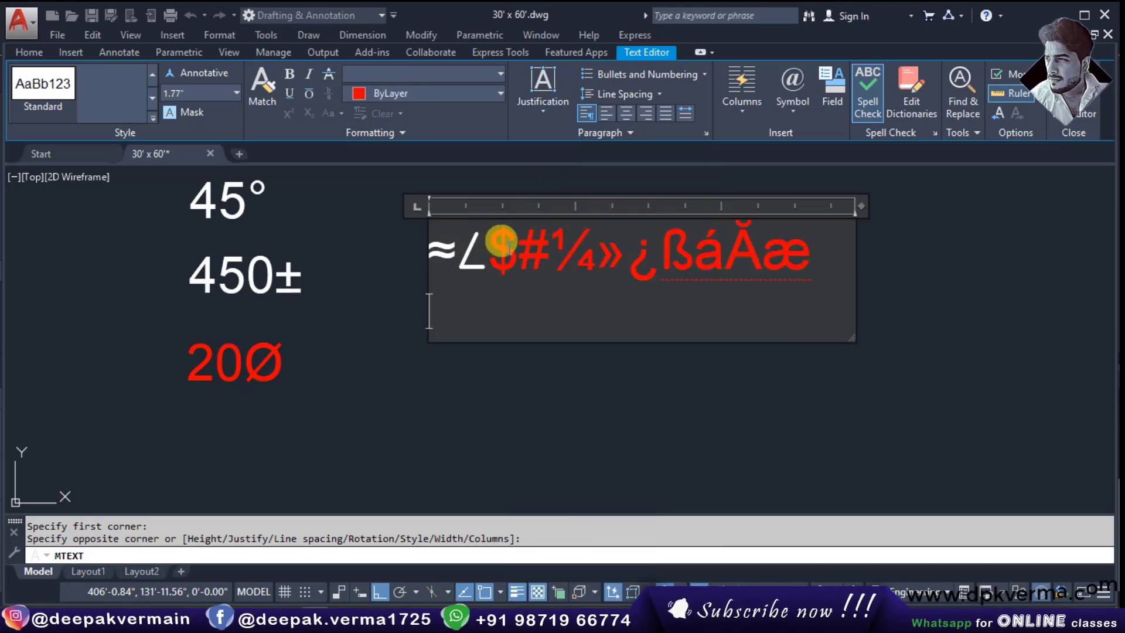
pyautogui.moveTo(855, 207); pyautogui.dragTo(1037, 206)
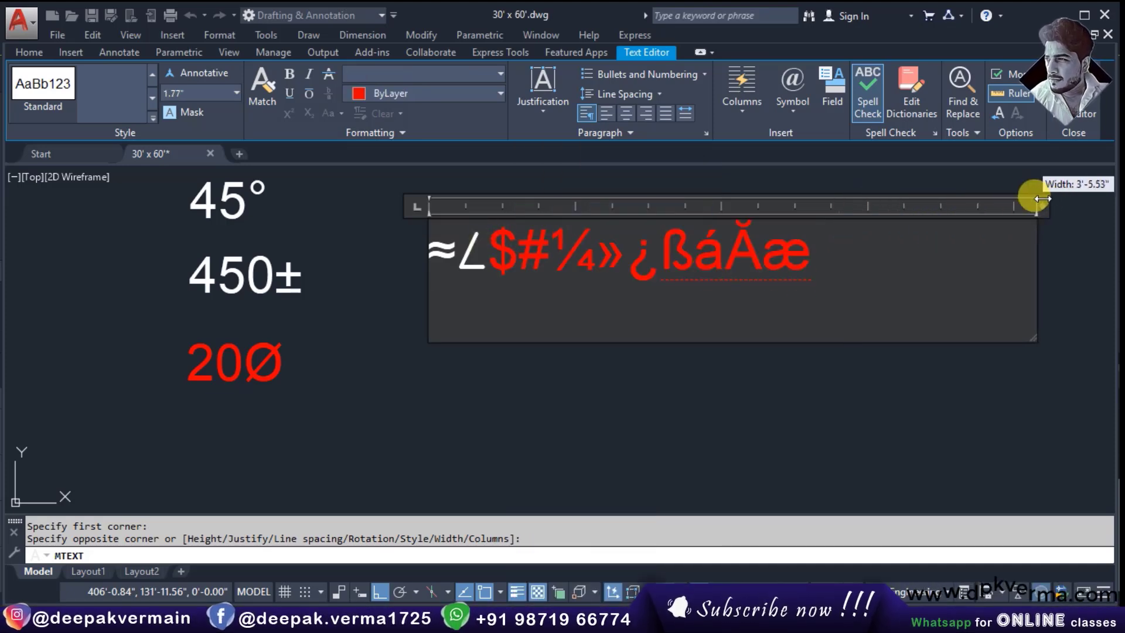
# Make the whole ≈∠$#¼»¿ßáĂæ line white, commit it, and reopen it for editing
pyautogui.moveTo(858, 246); pyautogui.dragTo(433, 252)
pyautogui.click(384, 103)
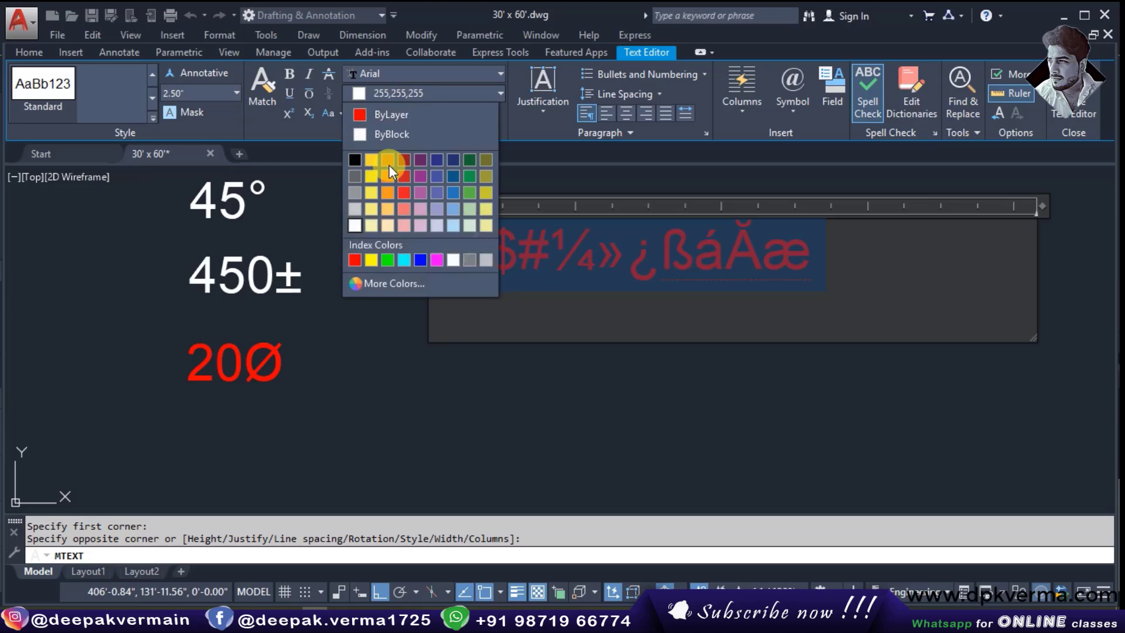
pyautogui.click(358, 226)
pyautogui.click(677, 283)
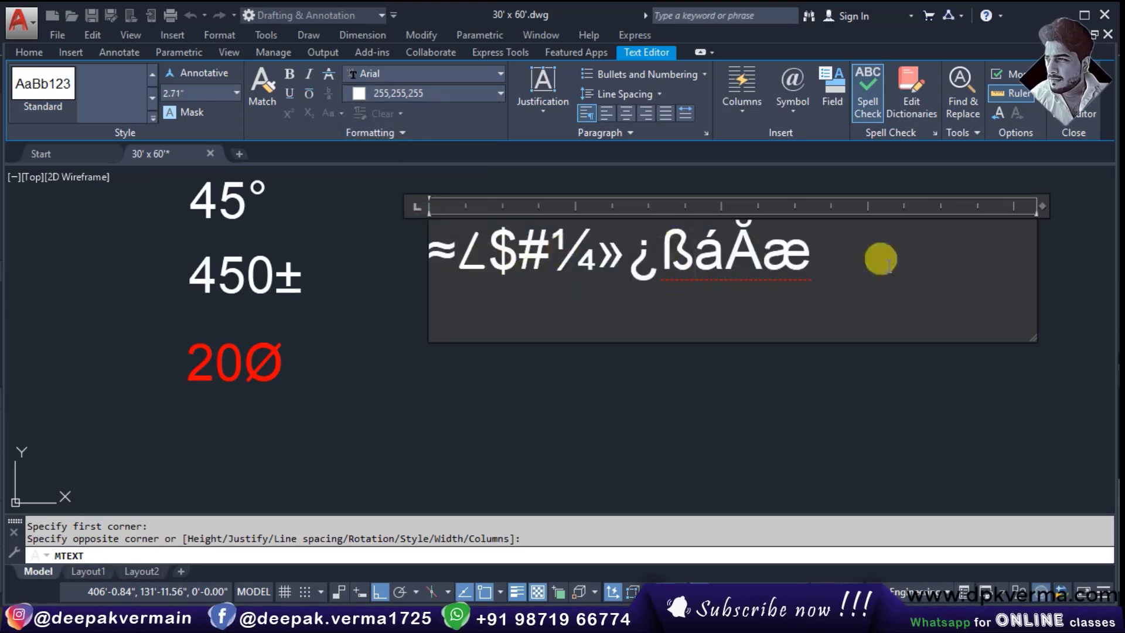
pyautogui.click(698, 369)
pyautogui.doubleClick(726, 265)
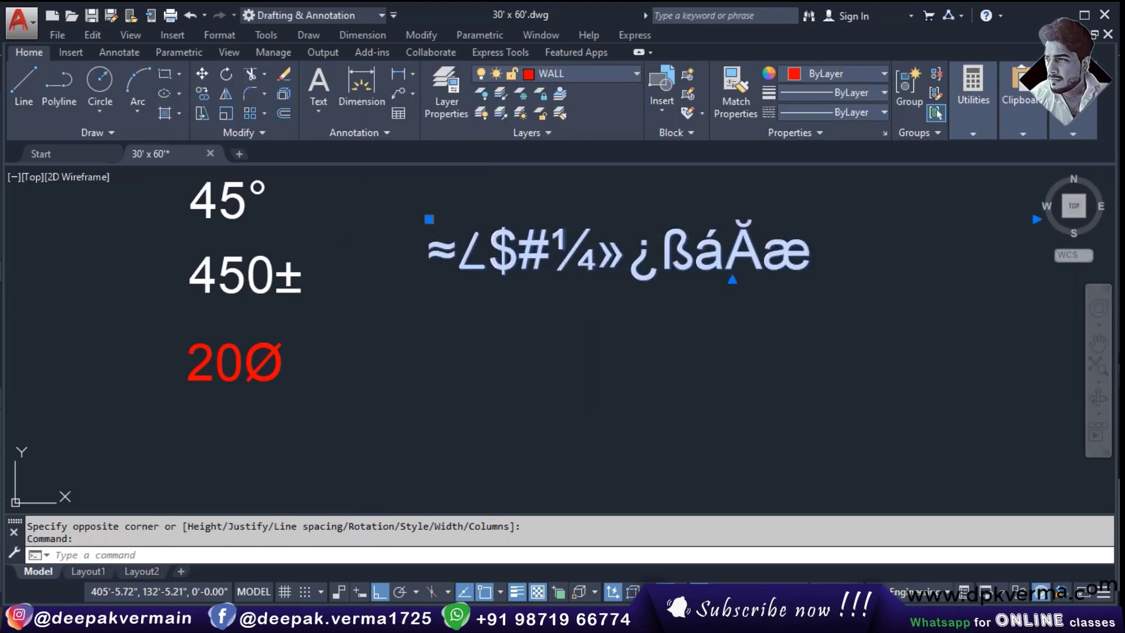
pyautogui.press('Escape')
pyautogui.doubleClick(814, 252)
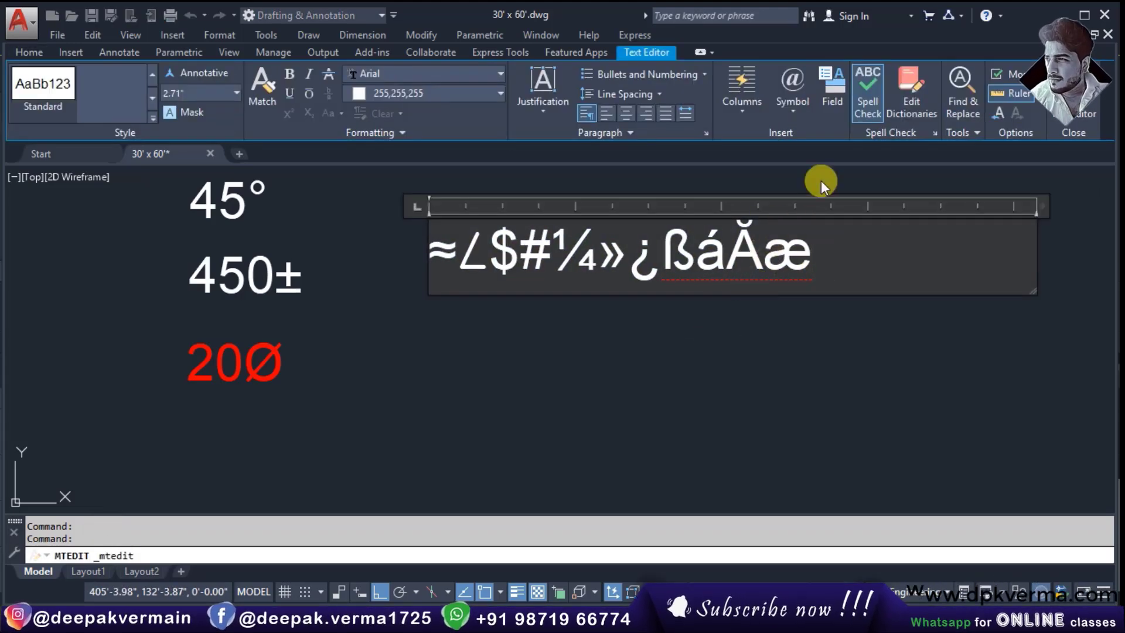
# Open Character Map from the Symbol list and move it beside the text
pyautogui.click(789, 107)
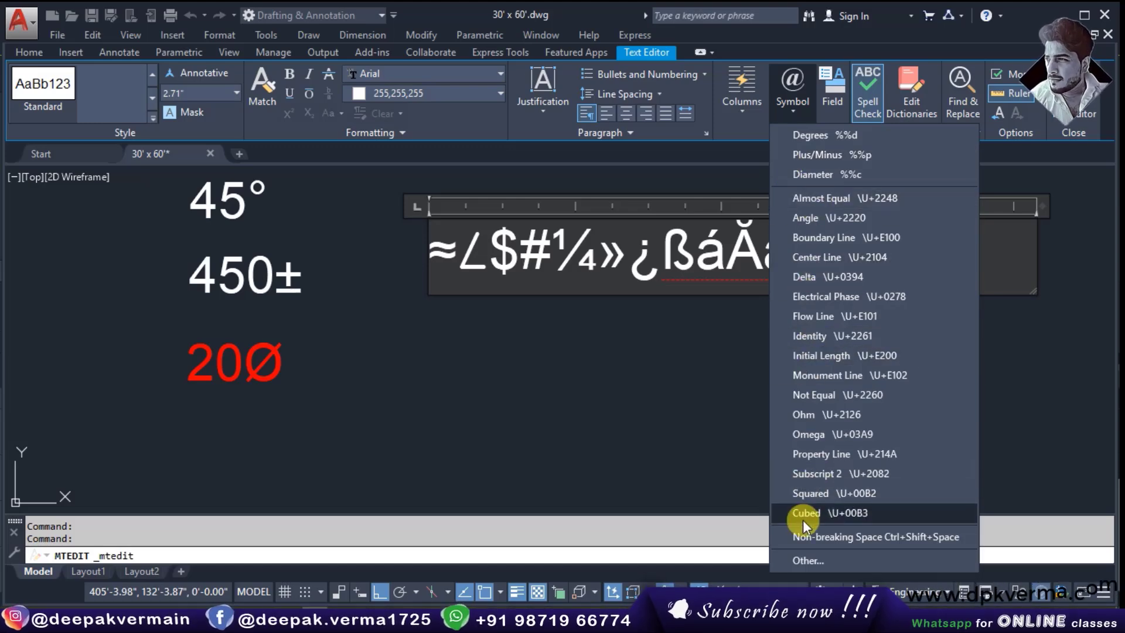
pyautogui.click(807, 556)
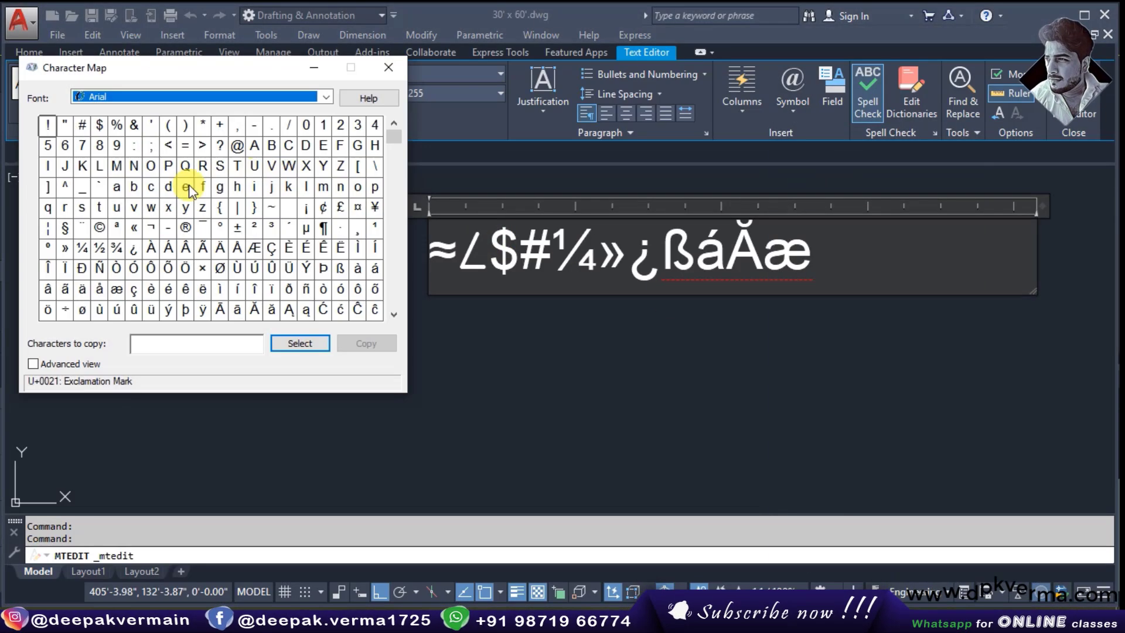
pyautogui.moveTo(221, 82); pyautogui.dragTo(277, 93)
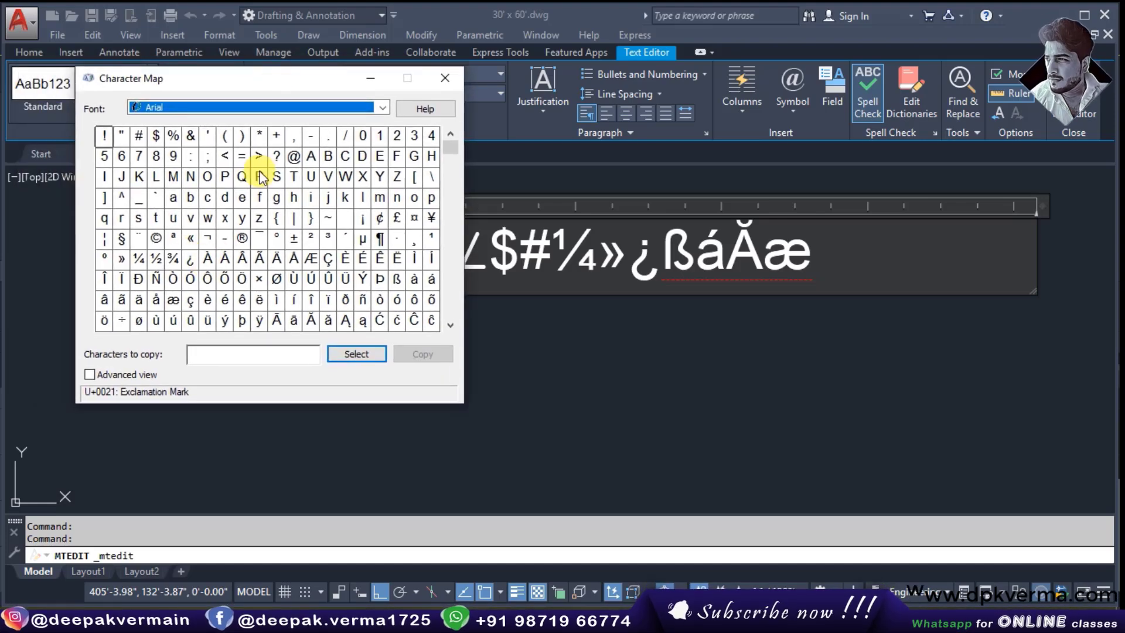
# Preview Arial Black, Arial Rounded MT Bold, Army, ArtBrush and ATROX fonts, then return to Arial
pyautogui.click(265, 108)
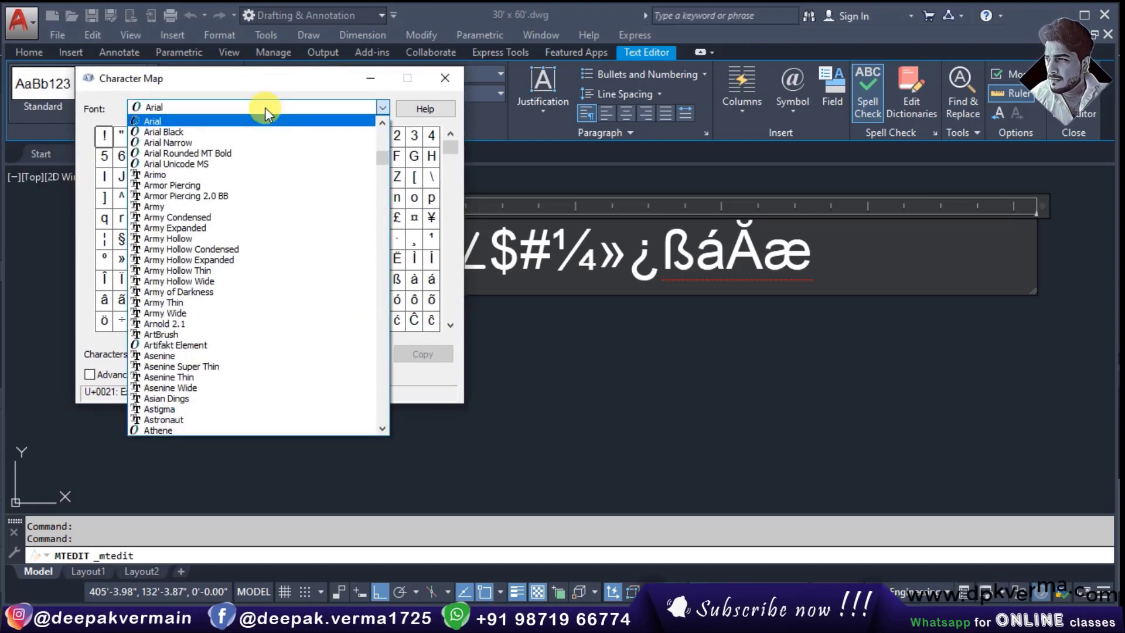
pyautogui.click(227, 133)
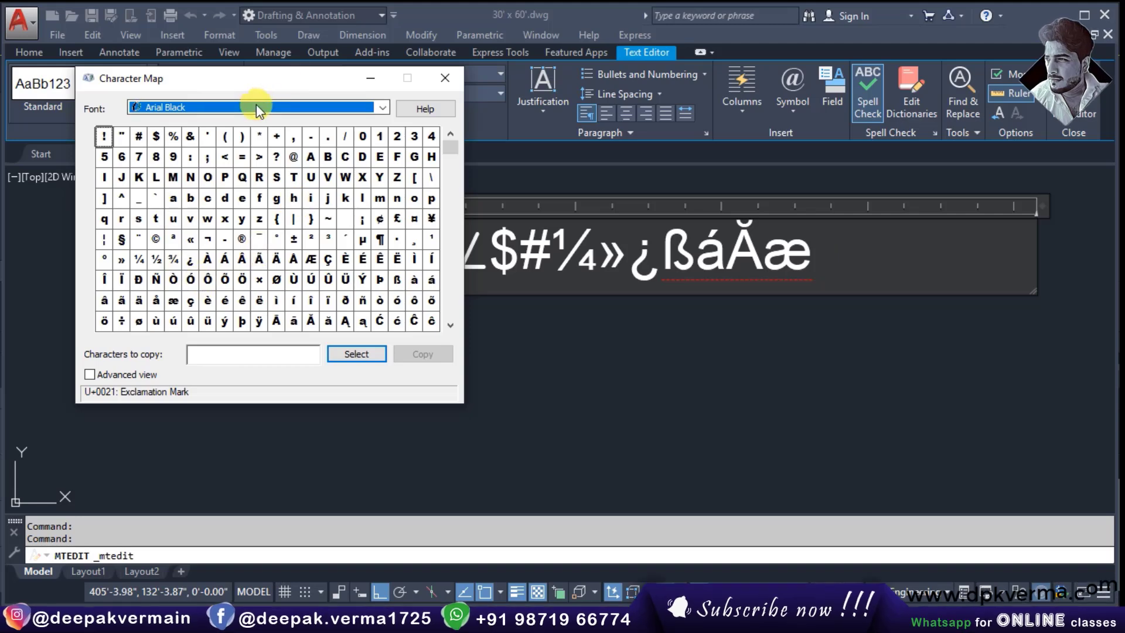
pyautogui.click(255, 105)
pyautogui.click(217, 142)
pyautogui.click(251, 108)
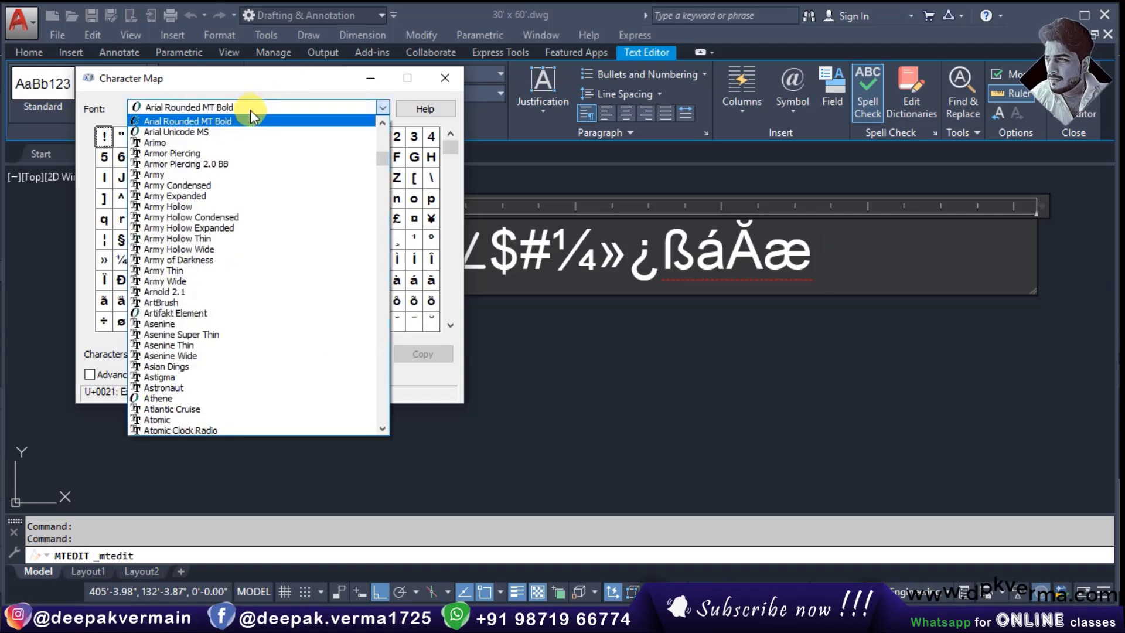
pyautogui.click(153, 175)
pyautogui.click(295, 112)
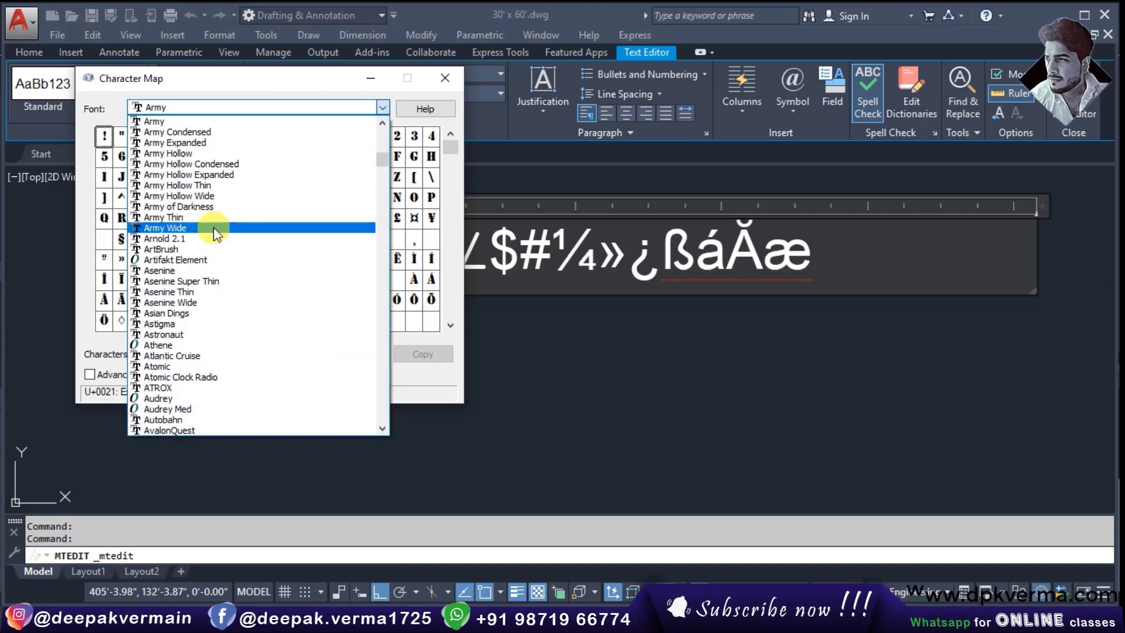
pyautogui.click(234, 229)
pyautogui.click(258, 109)
pyautogui.click(234, 259)
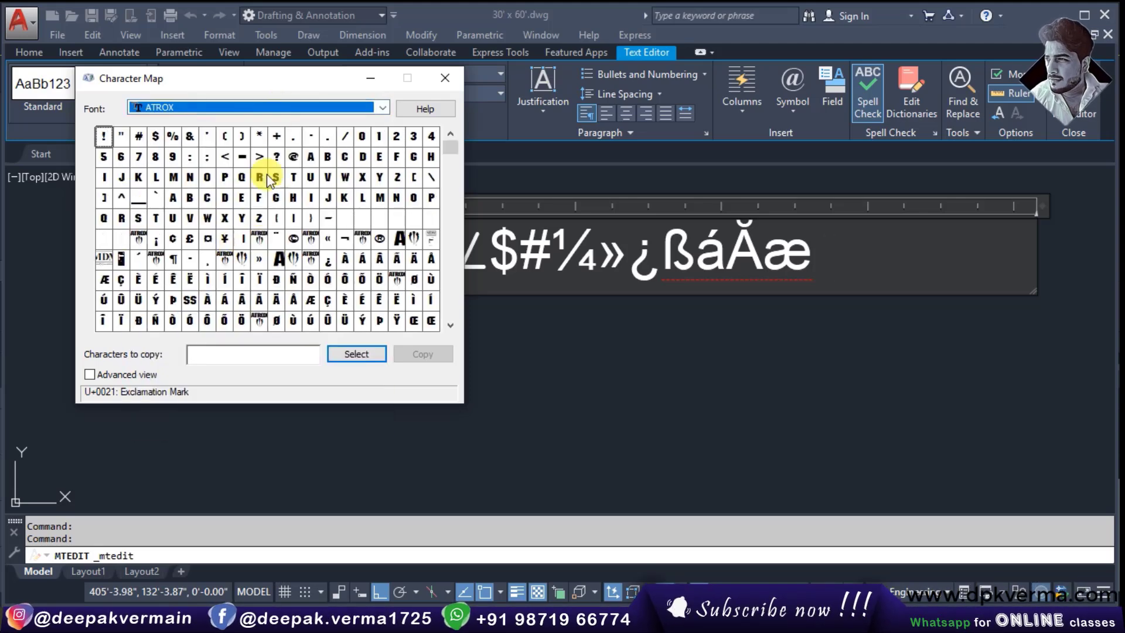
pyautogui.click(272, 108)
pyautogui.scroll(7, 222, 151)
pyautogui.scroll(4, 198, 162)
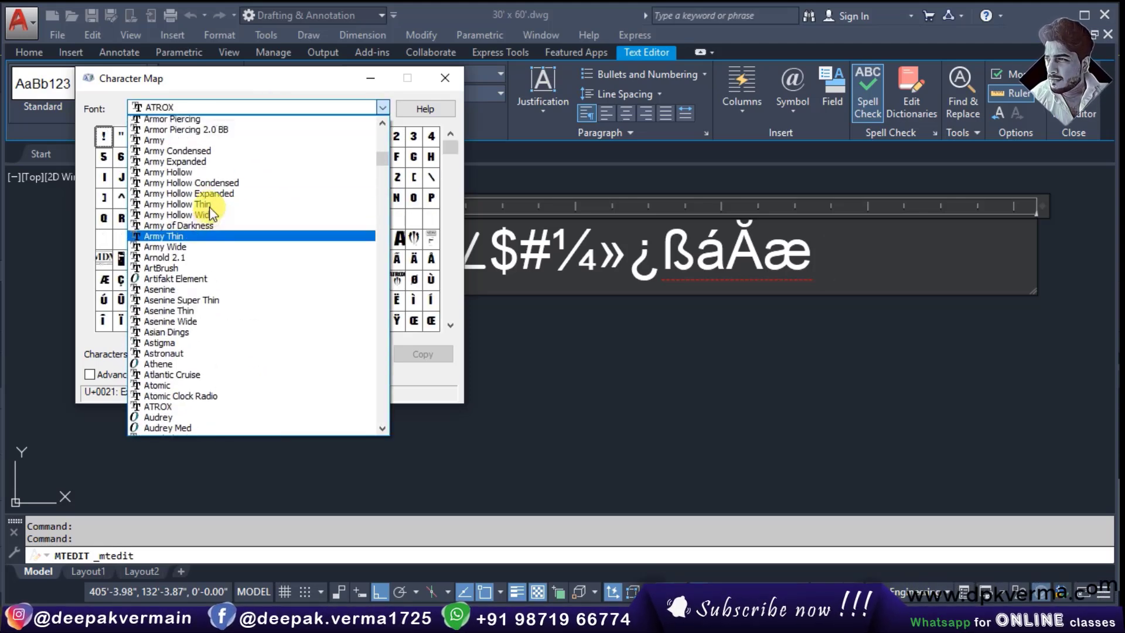
pyautogui.scroll(1, 194, 161)
pyautogui.scroll(2, 188, 160)
pyautogui.click(185, 157)
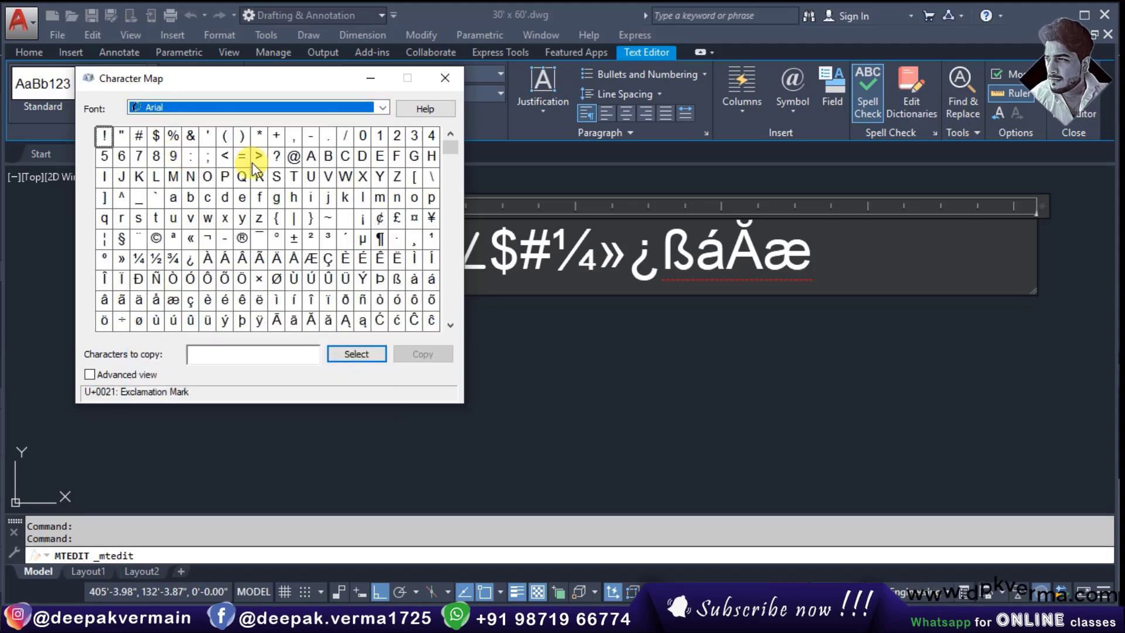
# Turn on Advanced view and preview the DOS Arabic, Baltic and Cyrillic character sets
pyautogui.click(117, 378)
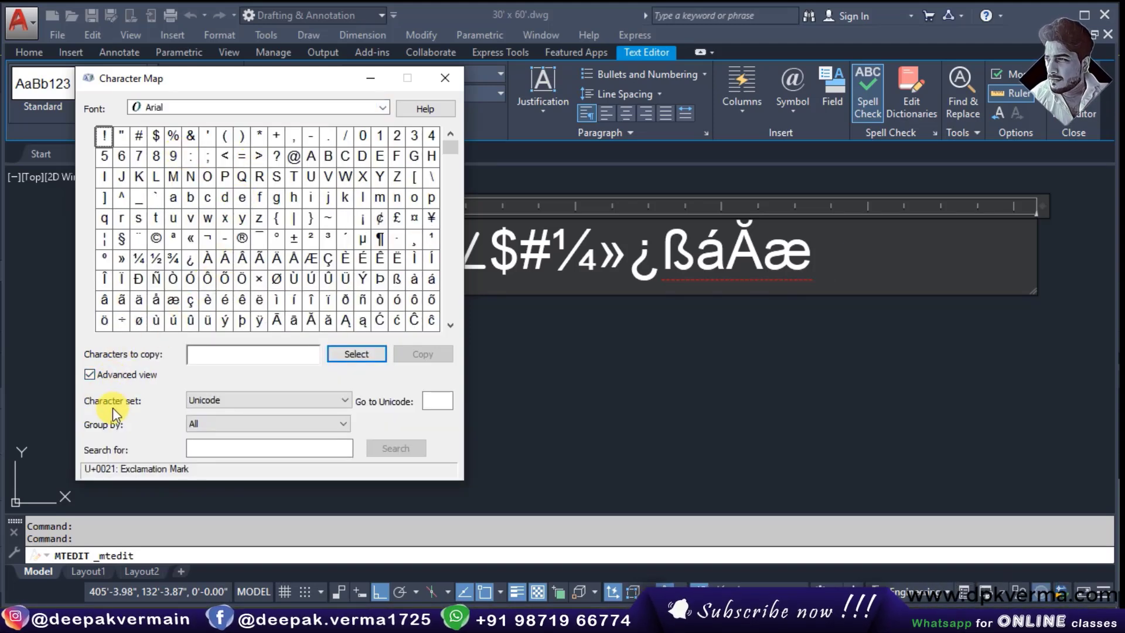
pyautogui.click(245, 396)
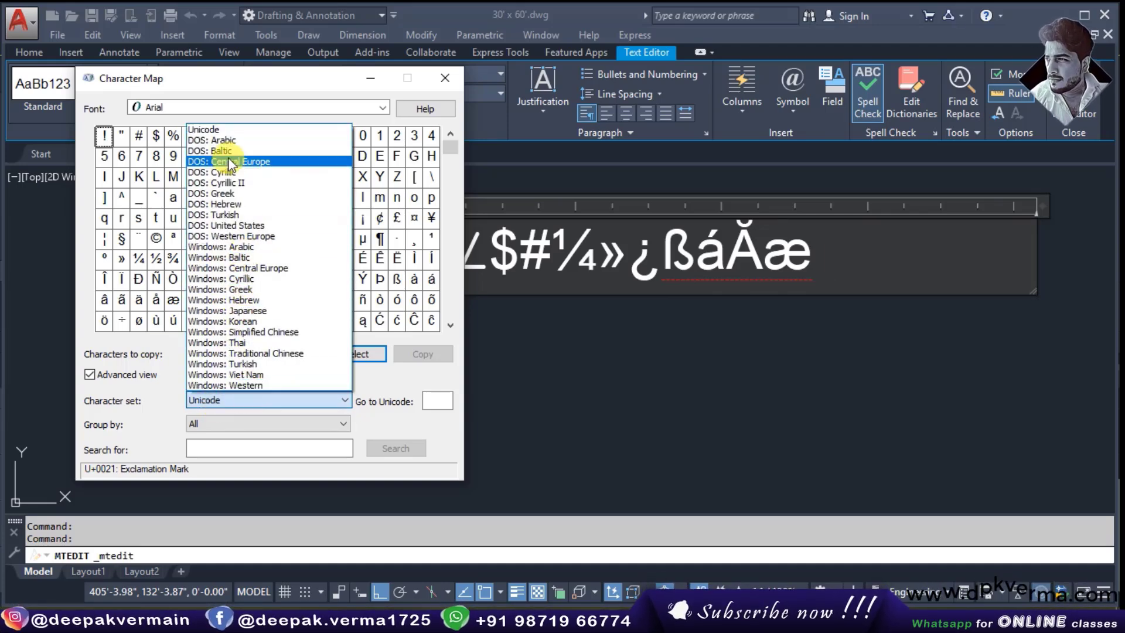
pyautogui.click(234, 142)
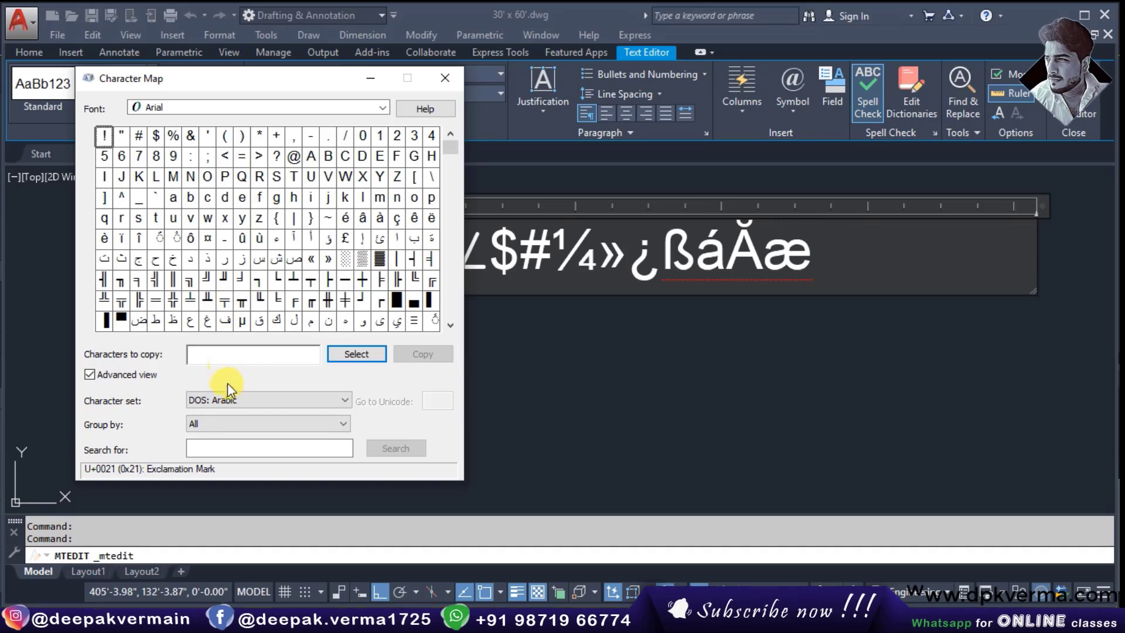
pyautogui.click(229, 389)
pyautogui.click(246, 152)
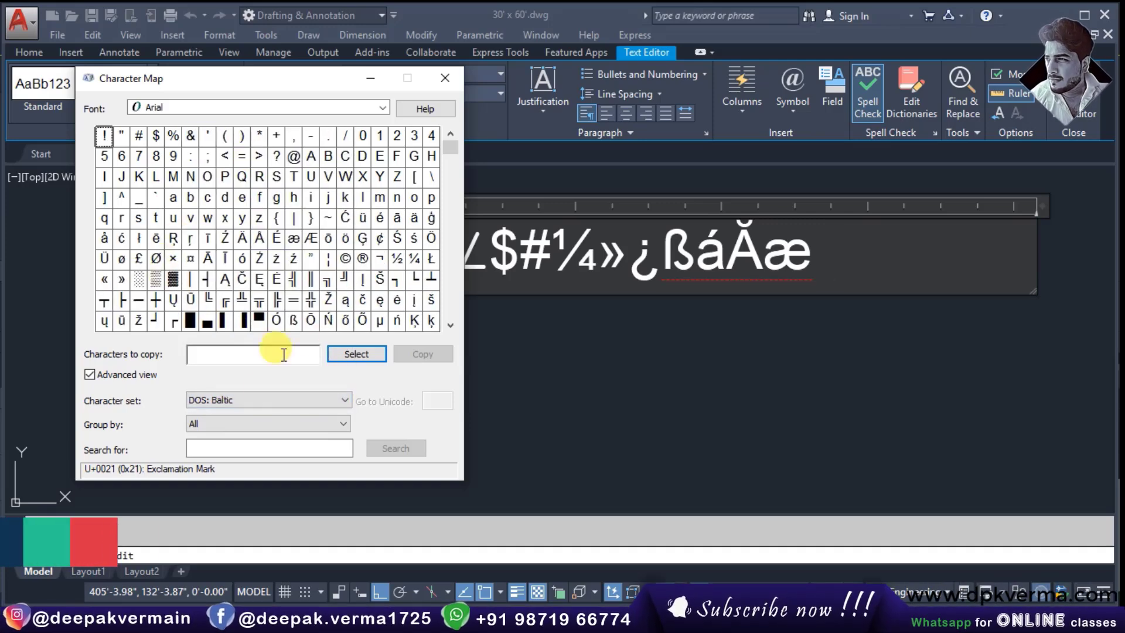
pyautogui.click(246, 400)
pyautogui.click(234, 172)
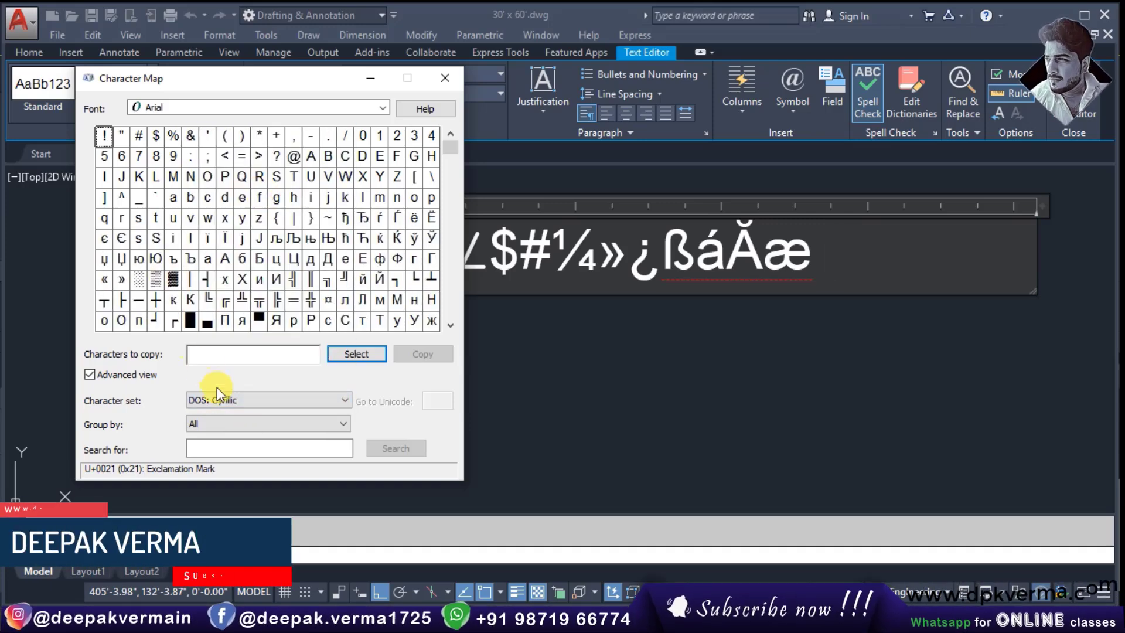
# Set the character set to Unicode and Group by to All
pyautogui.click(218, 392)
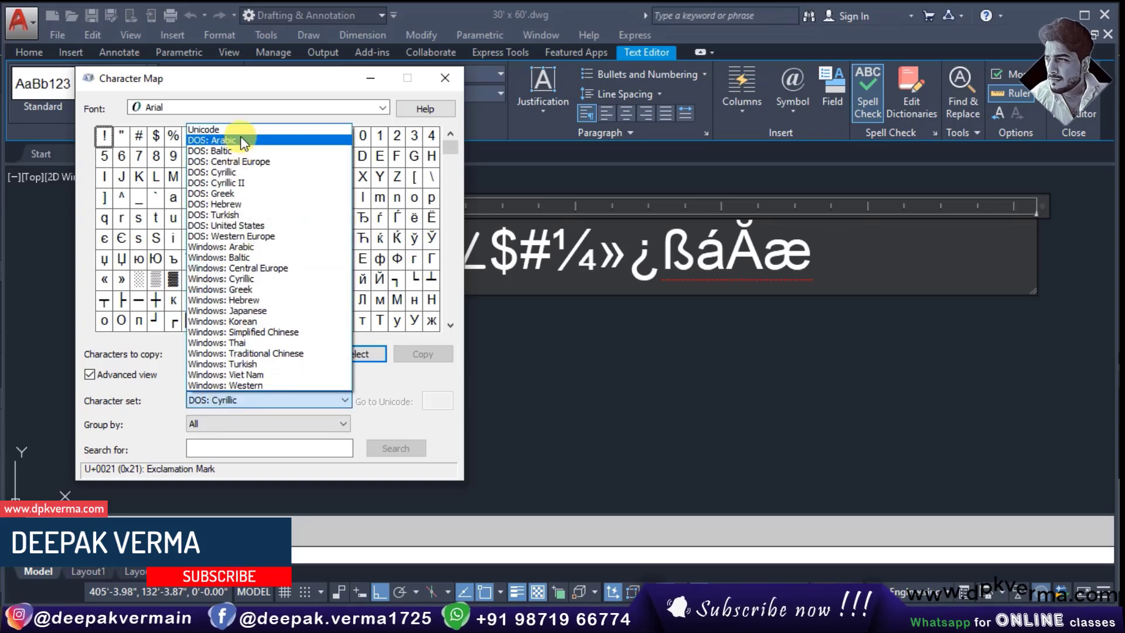
pyautogui.click(246, 130)
pyautogui.click(278, 424)
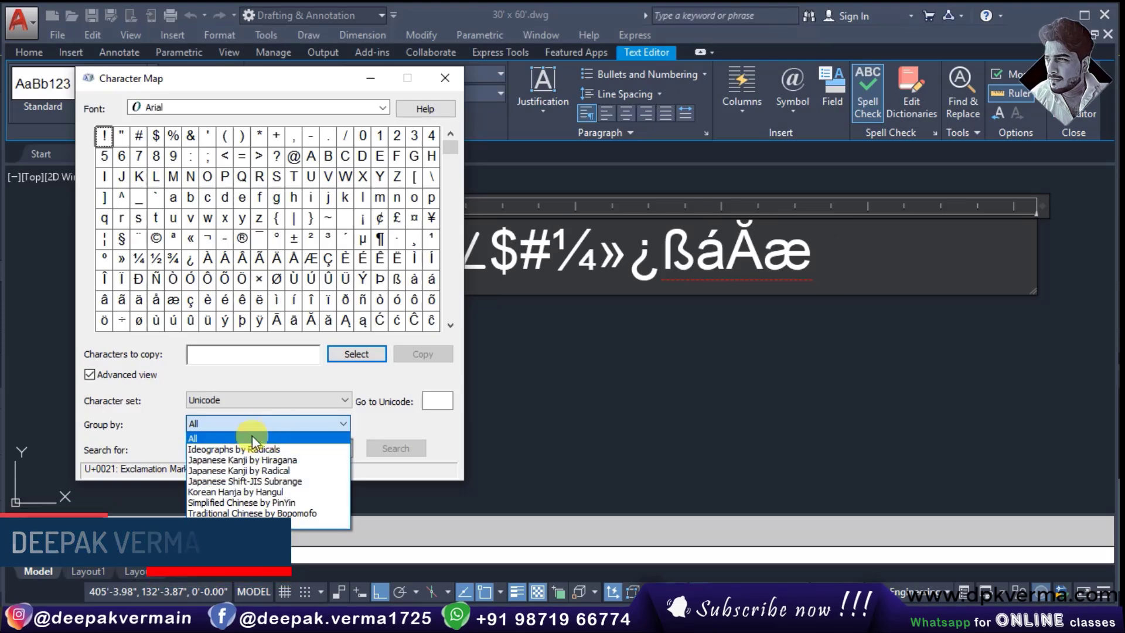
pyautogui.click(259, 426)
pyautogui.click(222, 425)
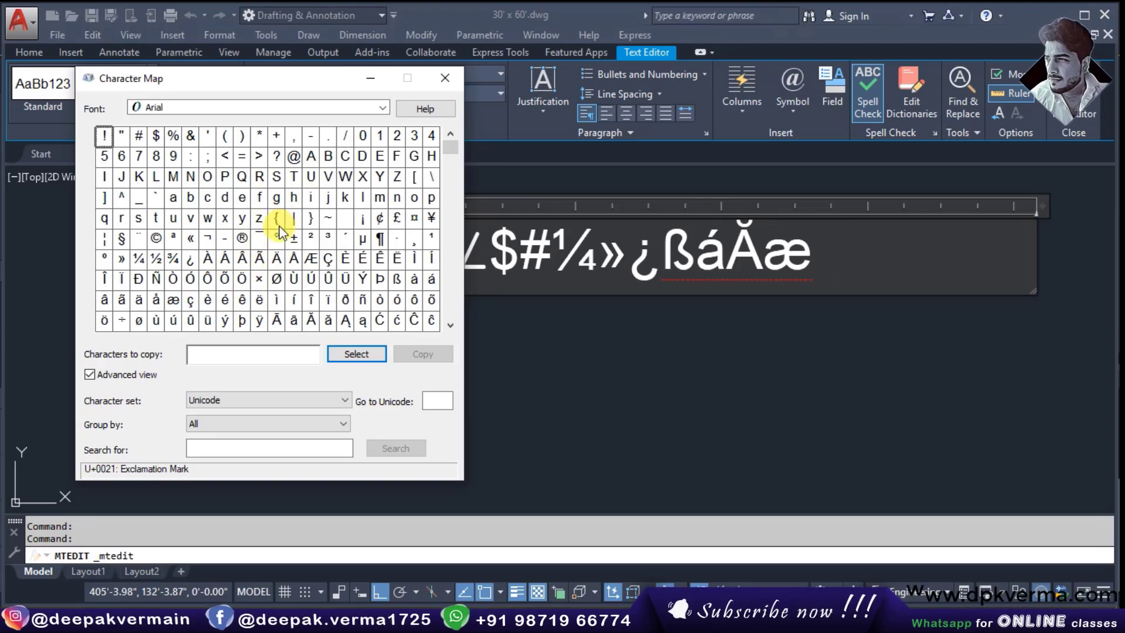
# Close Character Map, commit the ≈∠$#¼»¿ßáĂæ text, and review all symbol texts
pyautogui.click(456, 74)
pyautogui.scroll(-4, 432, 281)
pyautogui.scroll(2, 493, 201)
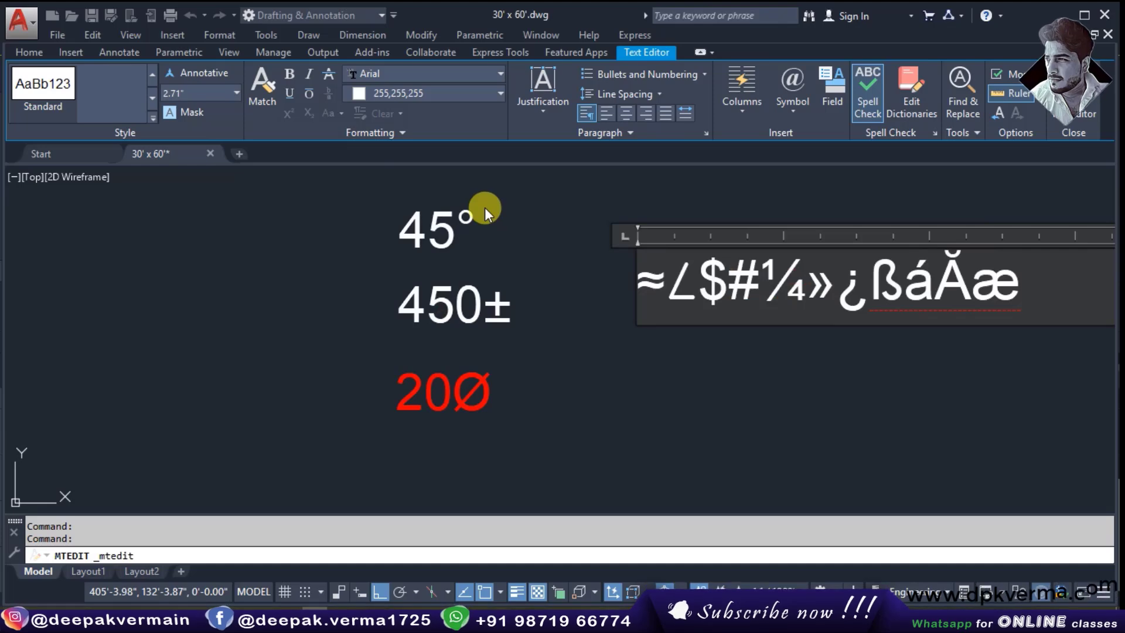
pyautogui.click(494, 395)
pyautogui.scroll(-2, 538, 388)
pyautogui.scroll(2, 508, 341)
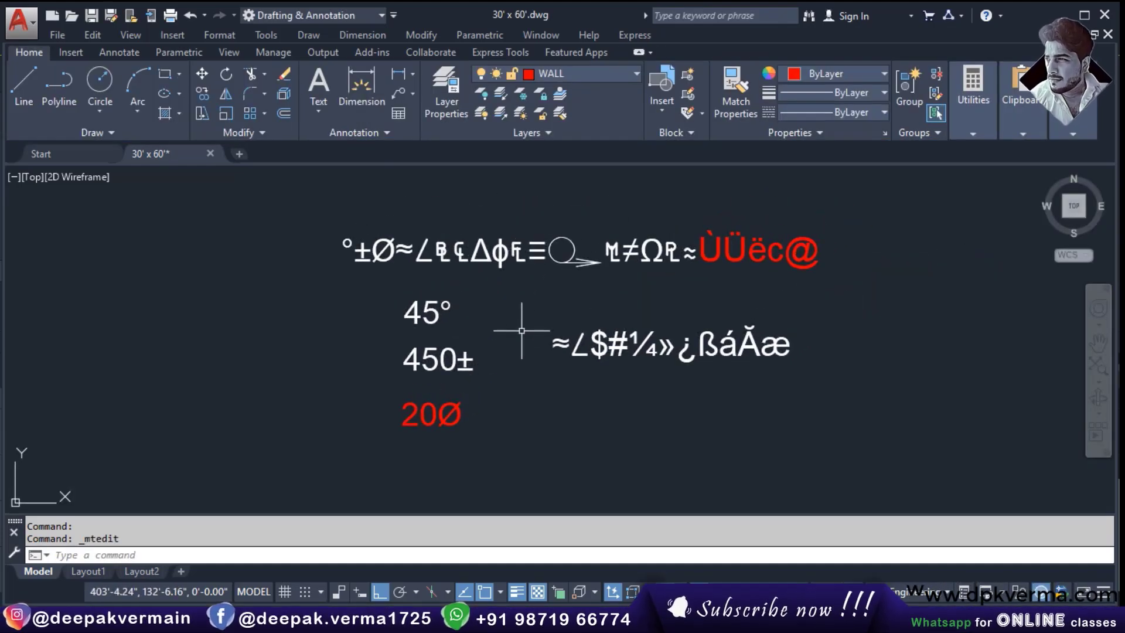